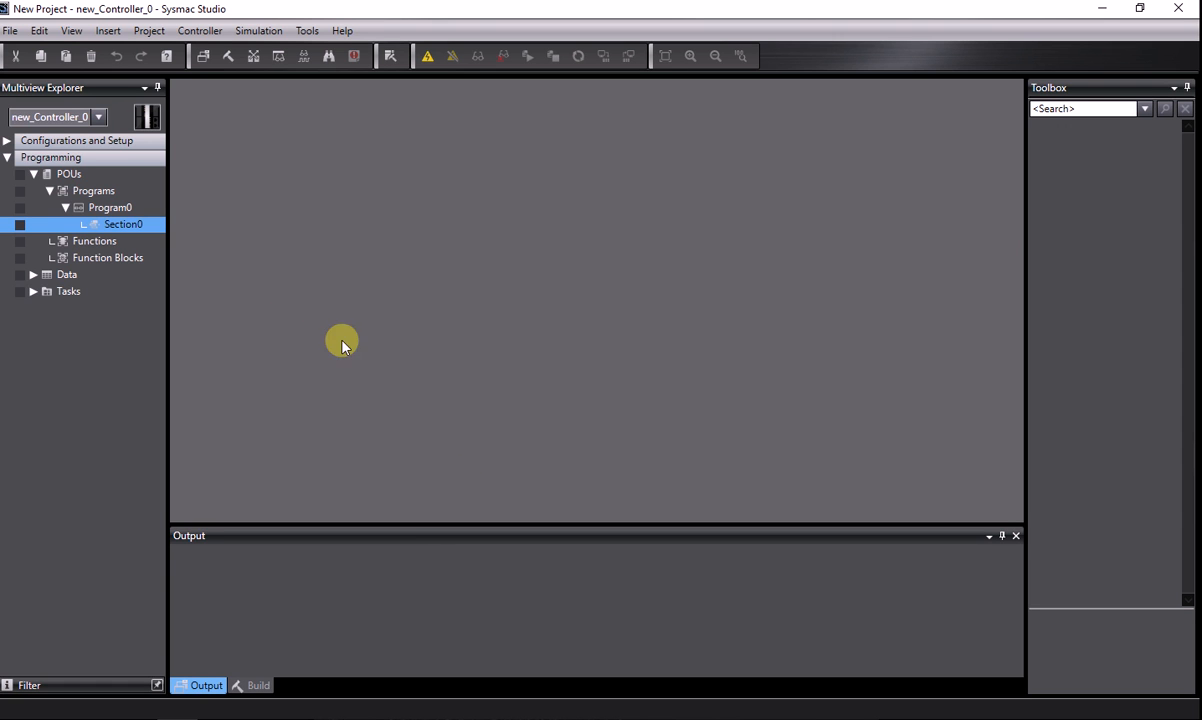
Set the fixed IP address of the controller's built-in EtherNet/IP port to 192.168.250.11.
click(9, 141)
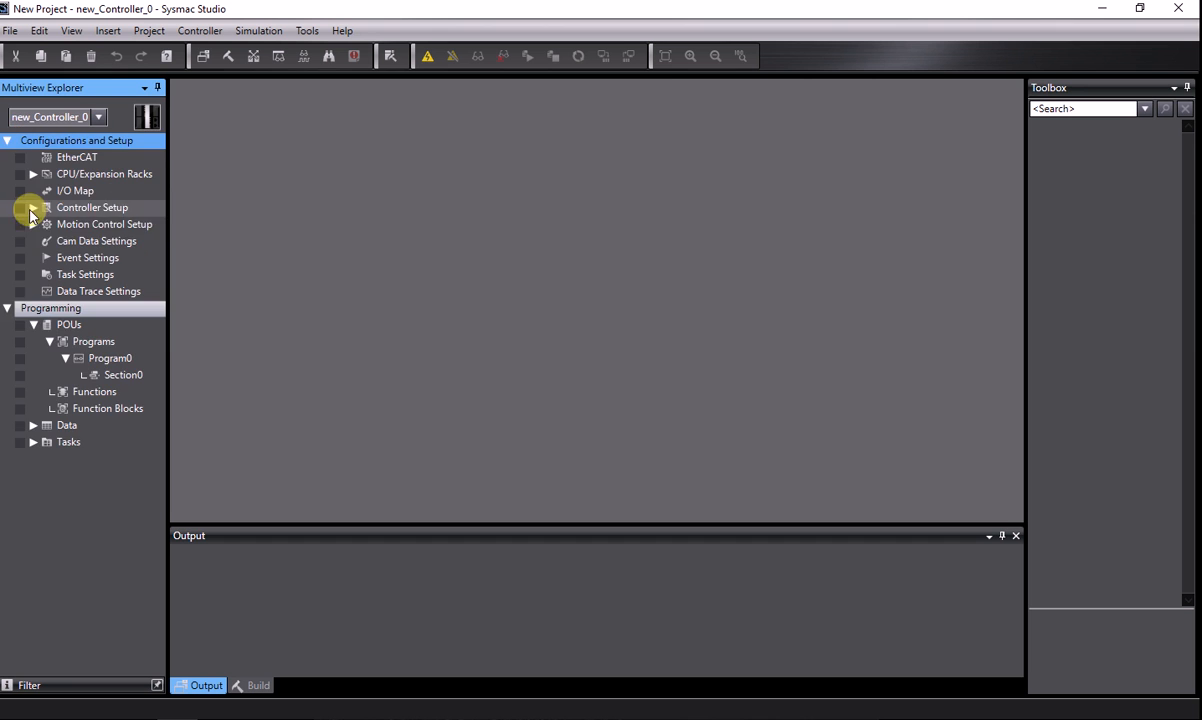
click(33, 224)
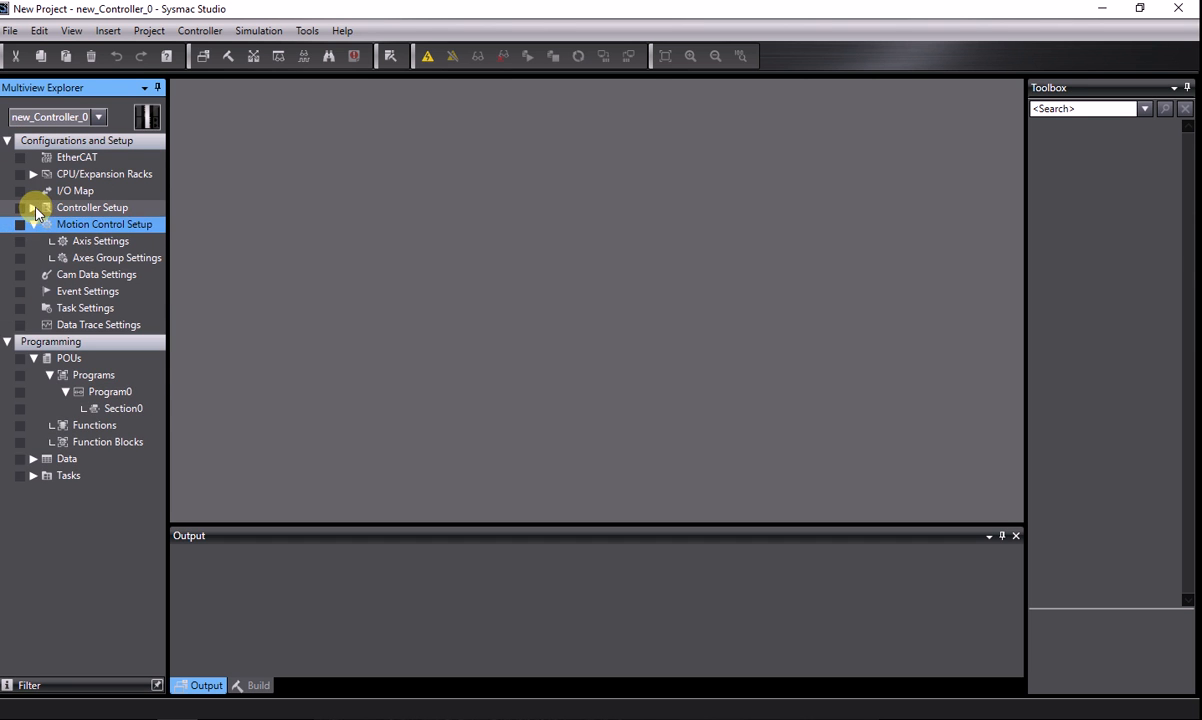
click(33, 208)
click(84, 240)
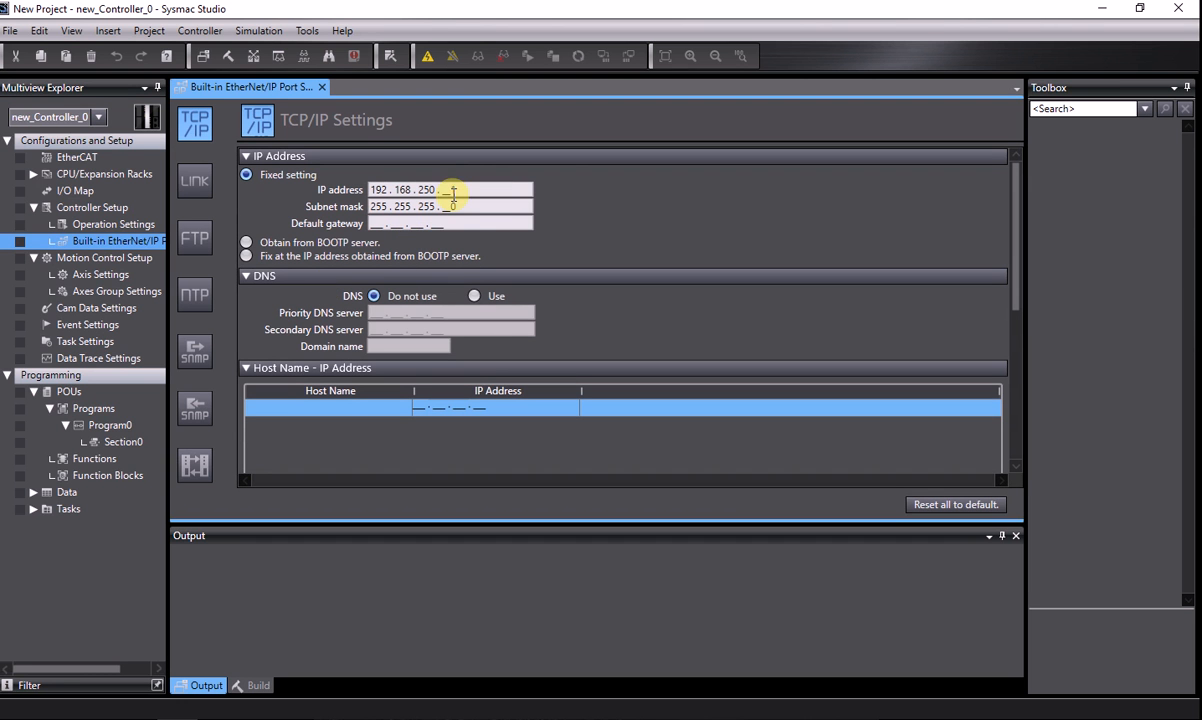
click(464, 191)
text(192 . 168 . 250 . _11)
Open the EtherNet/IP connection settings of the 192.168.250.11 device for editing and view its Connection page.
click(306, 31)
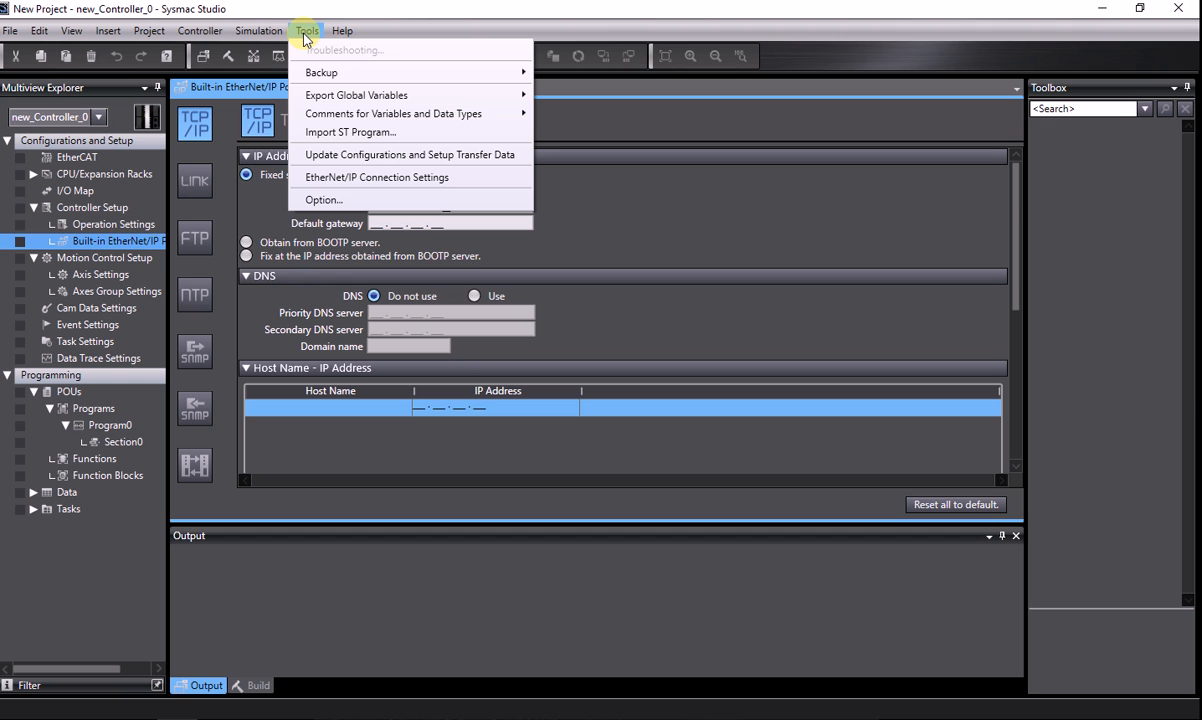
click(312, 179)
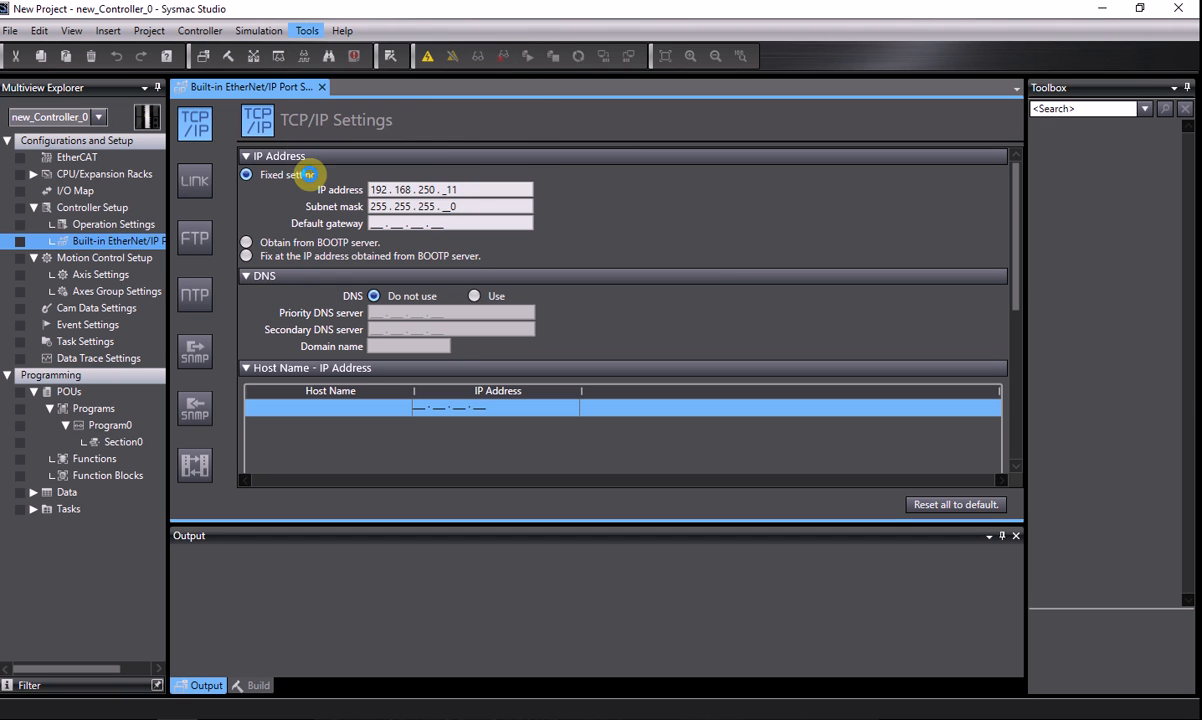
click(222, 122)
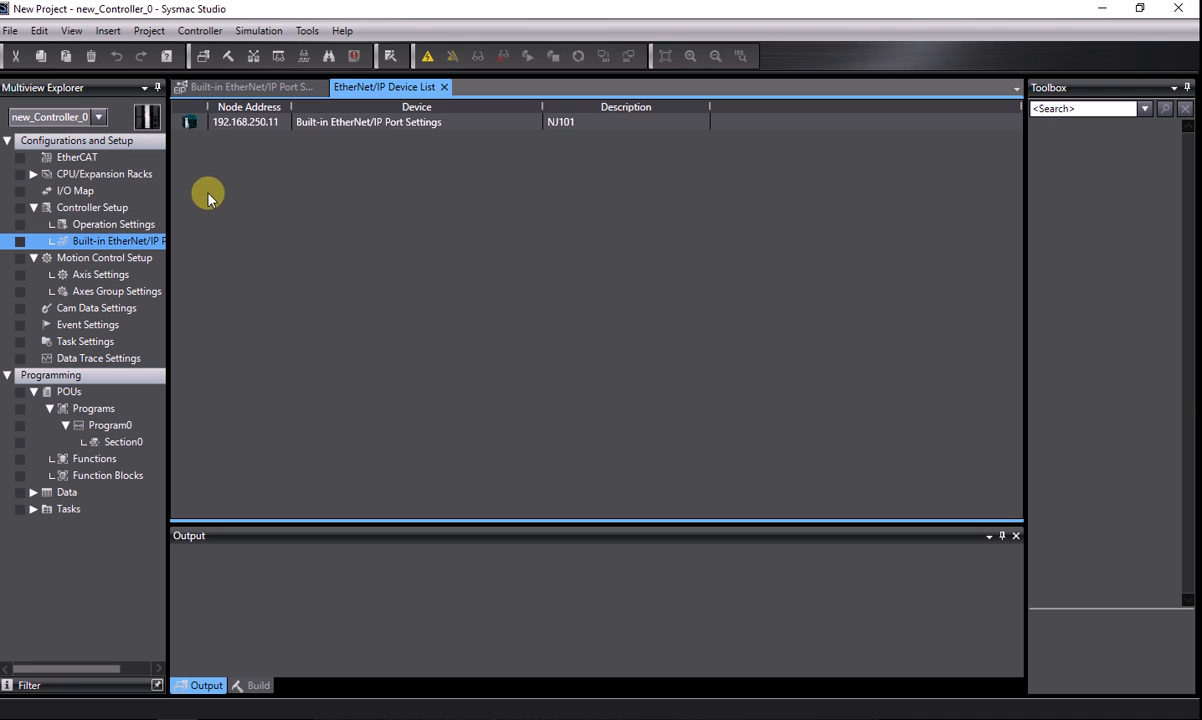
right_click(225, 121)
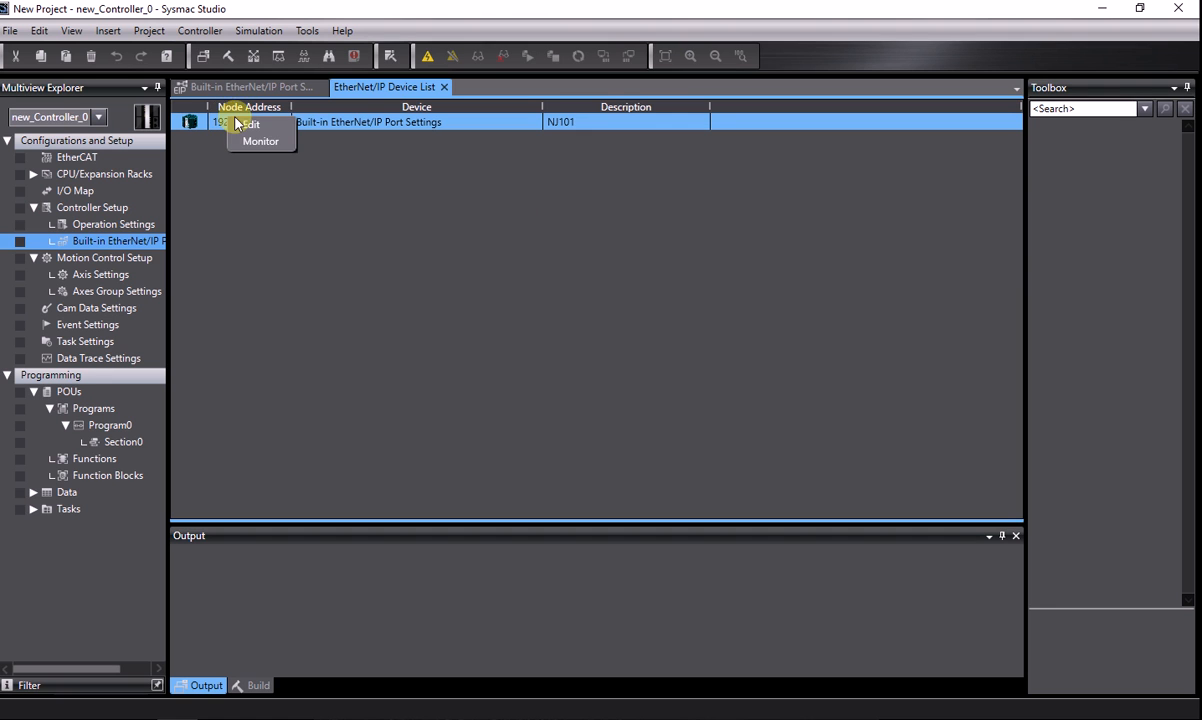
click(245, 125)
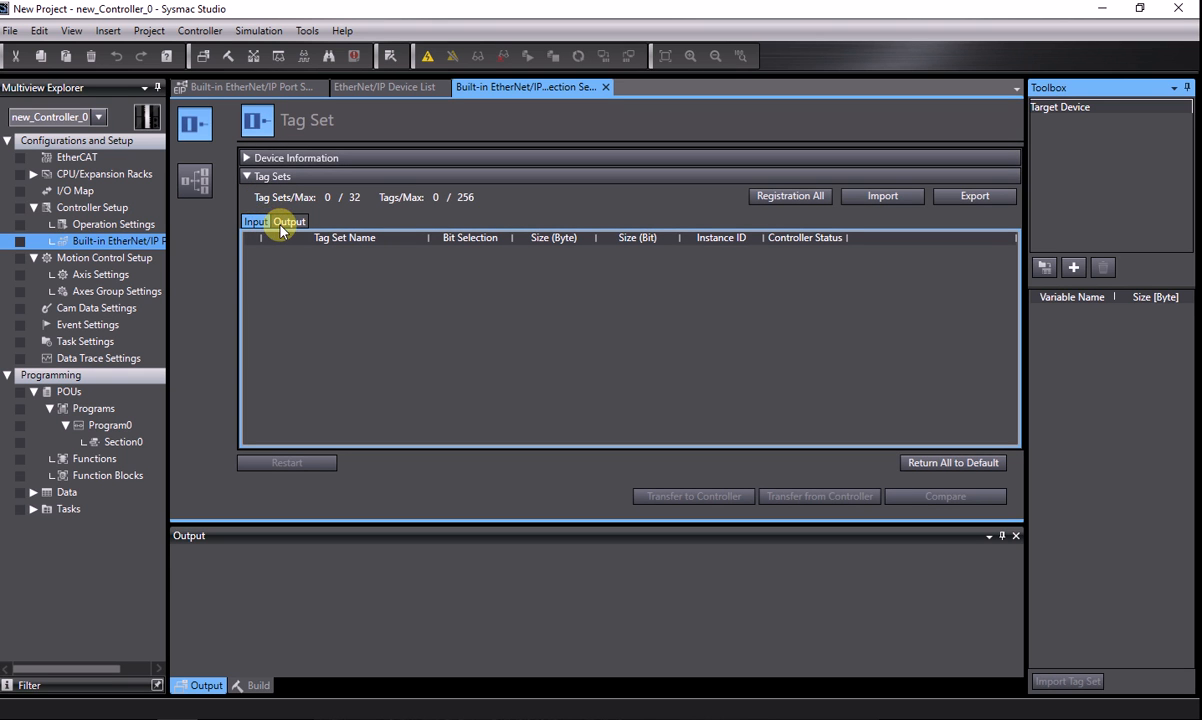
click(195, 195)
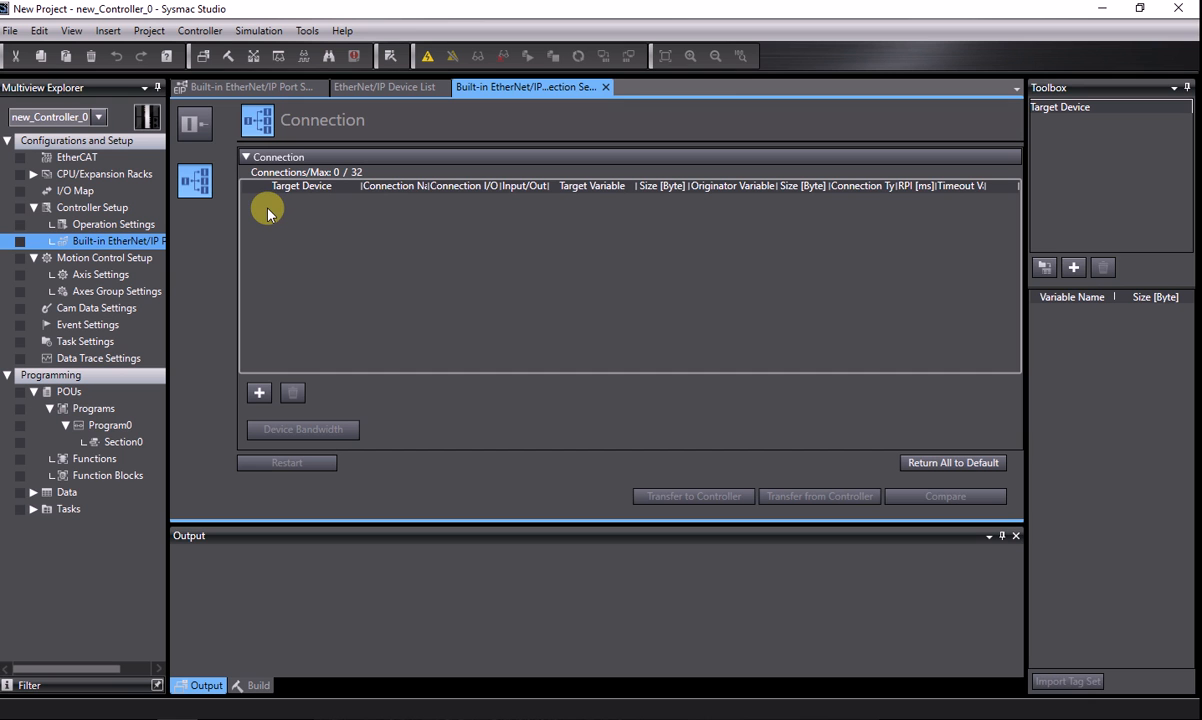
Create a new input tag set named DepuisAB in the built-in port's tag sets.
click(195, 123)
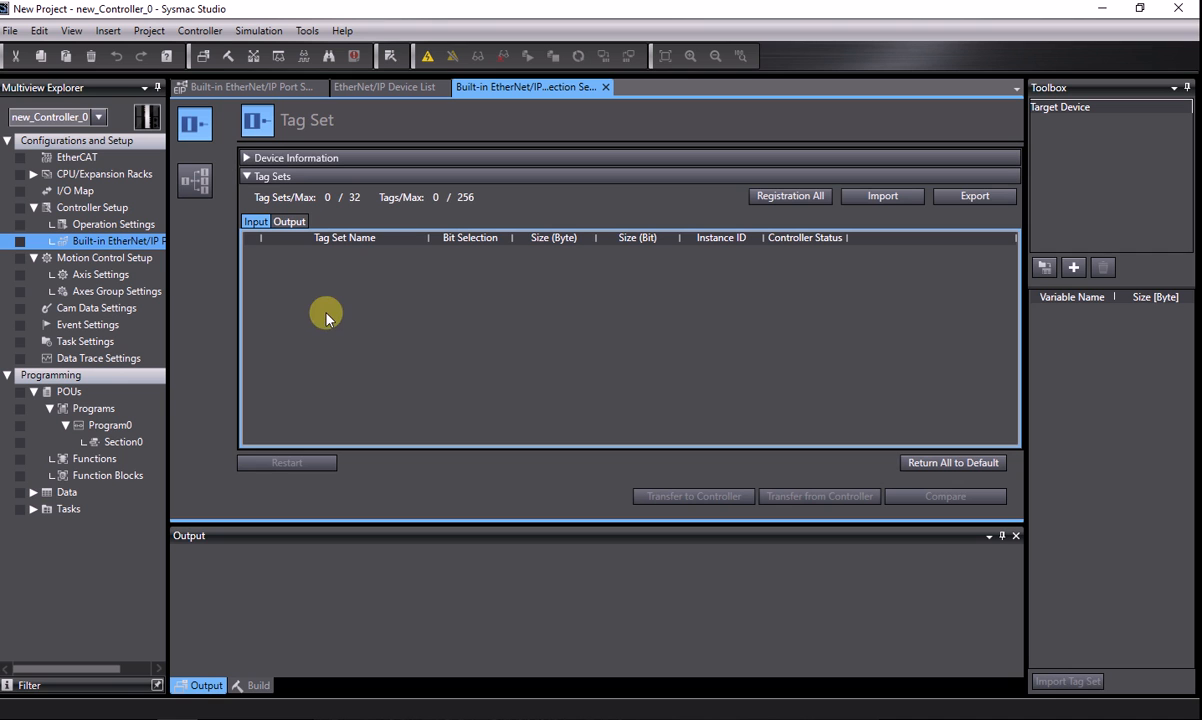
right_click(299, 284)
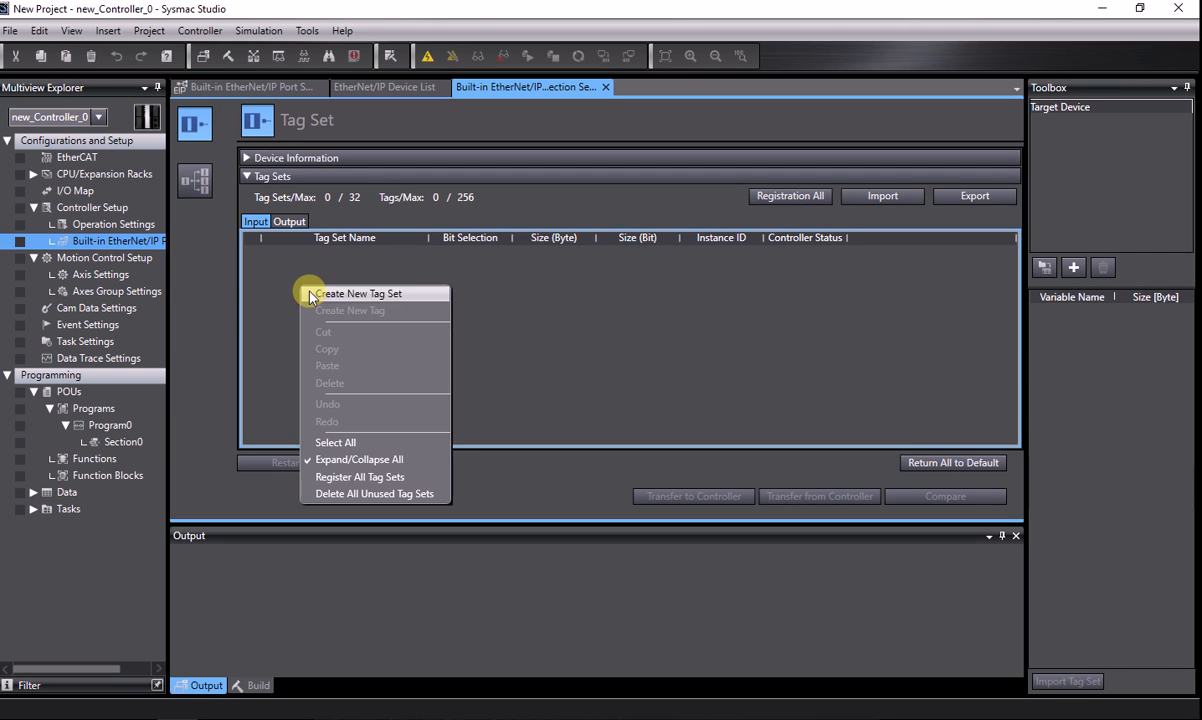
click(310, 294)
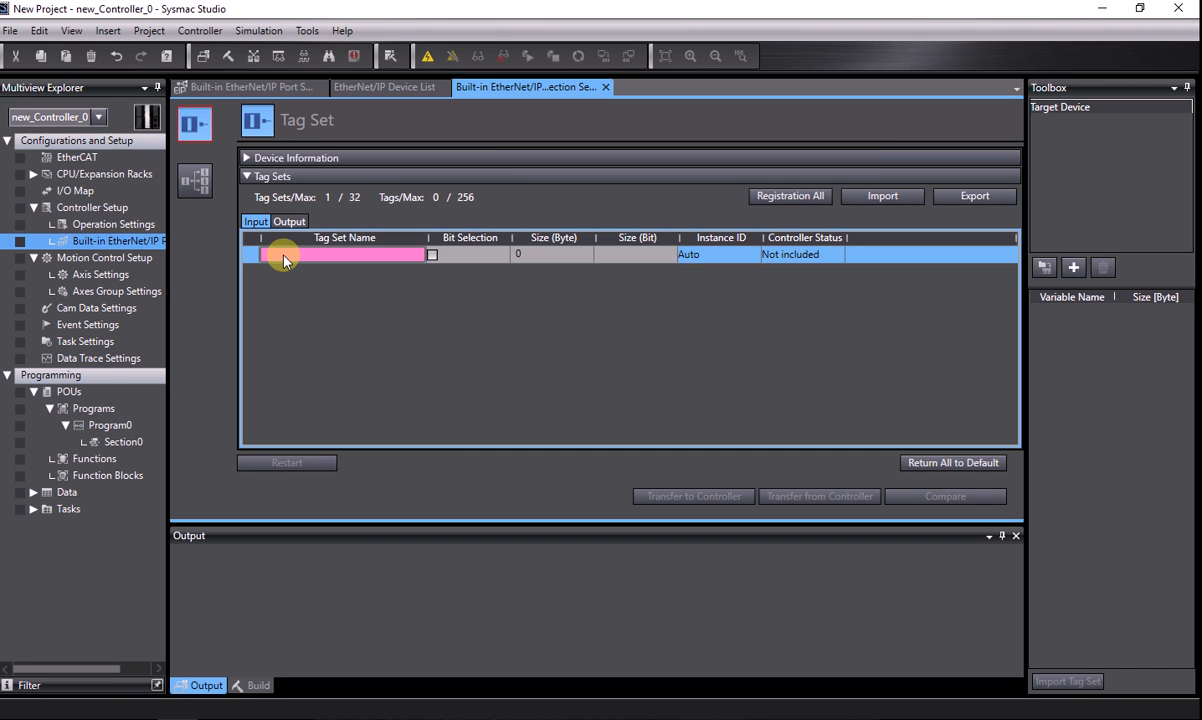
text(De)
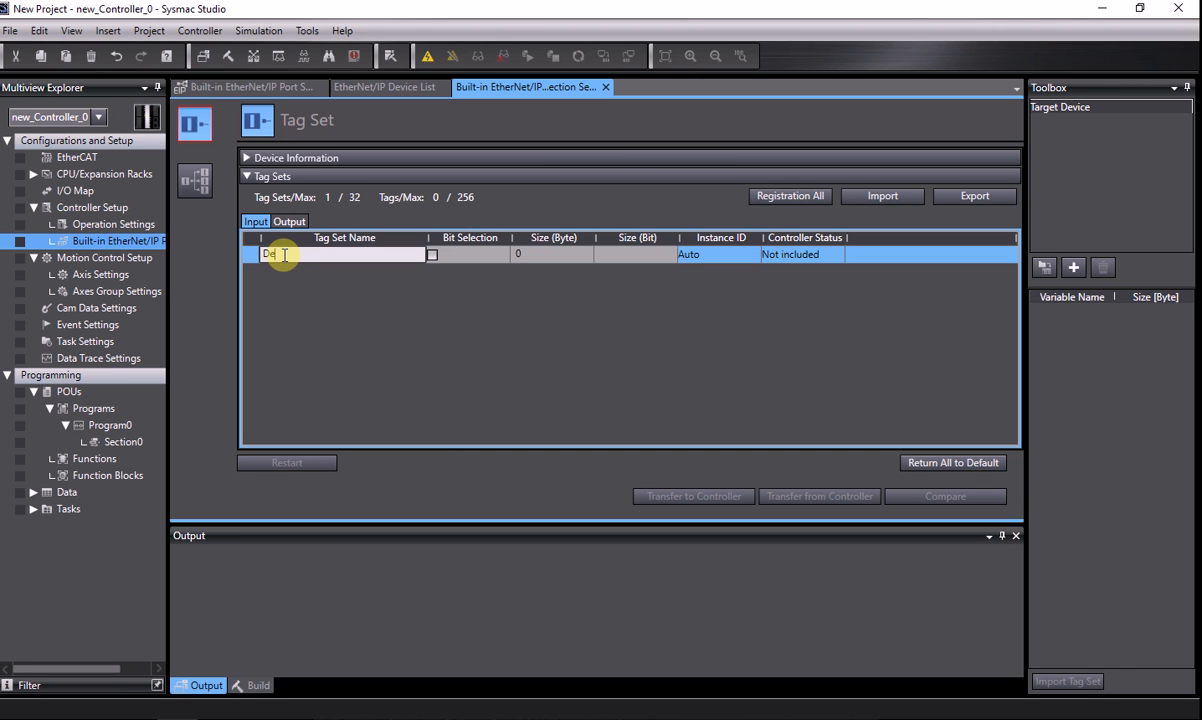
text(puisAB)
click(284, 258)
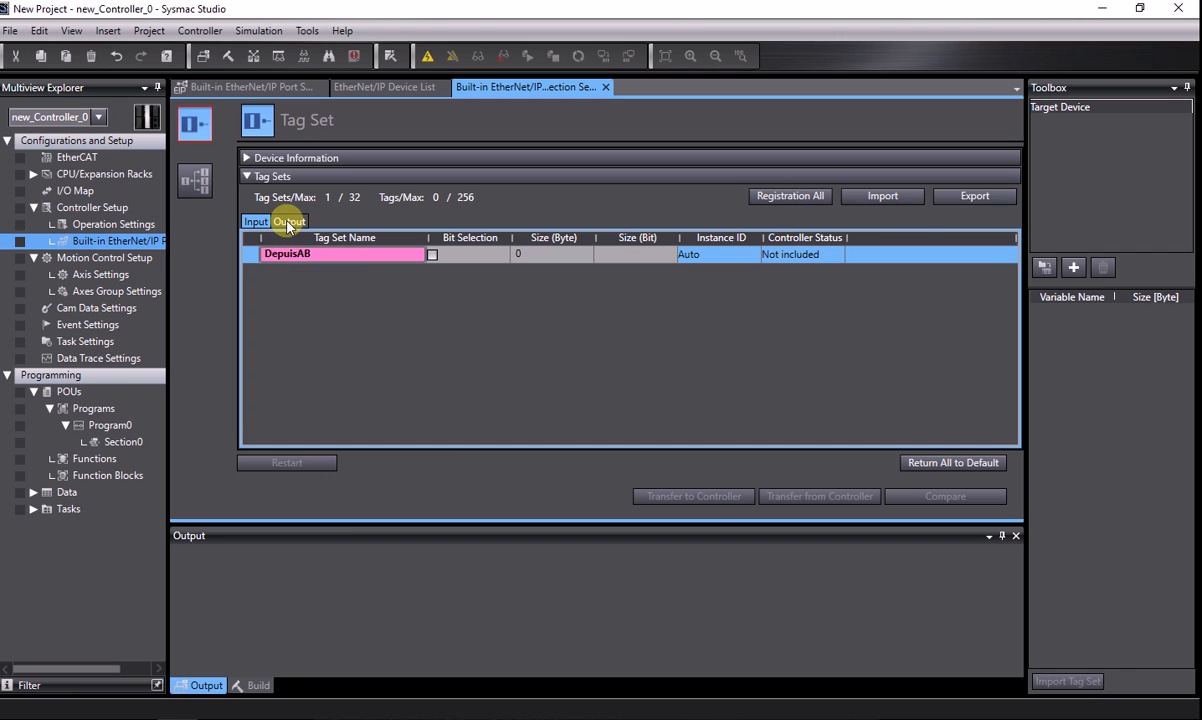
Create a new output tag set named VersAB in the built-in port's tag sets.
click(289, 222)
right_click(286, 261)
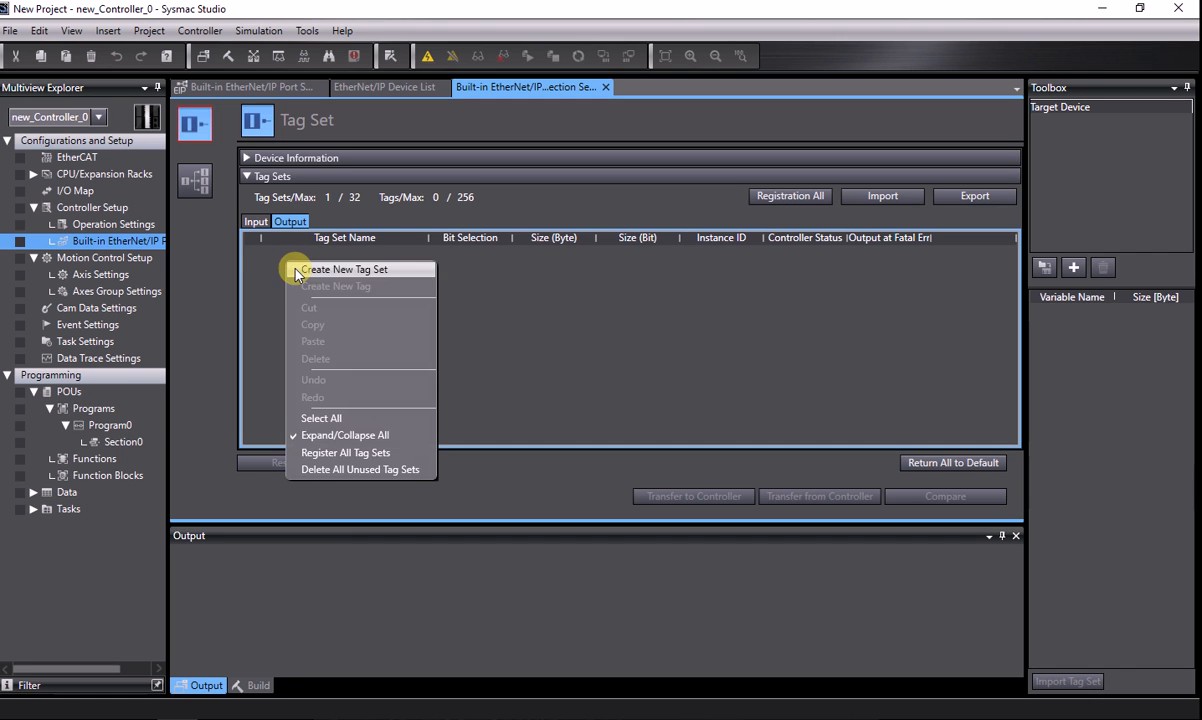
click(340, 269)
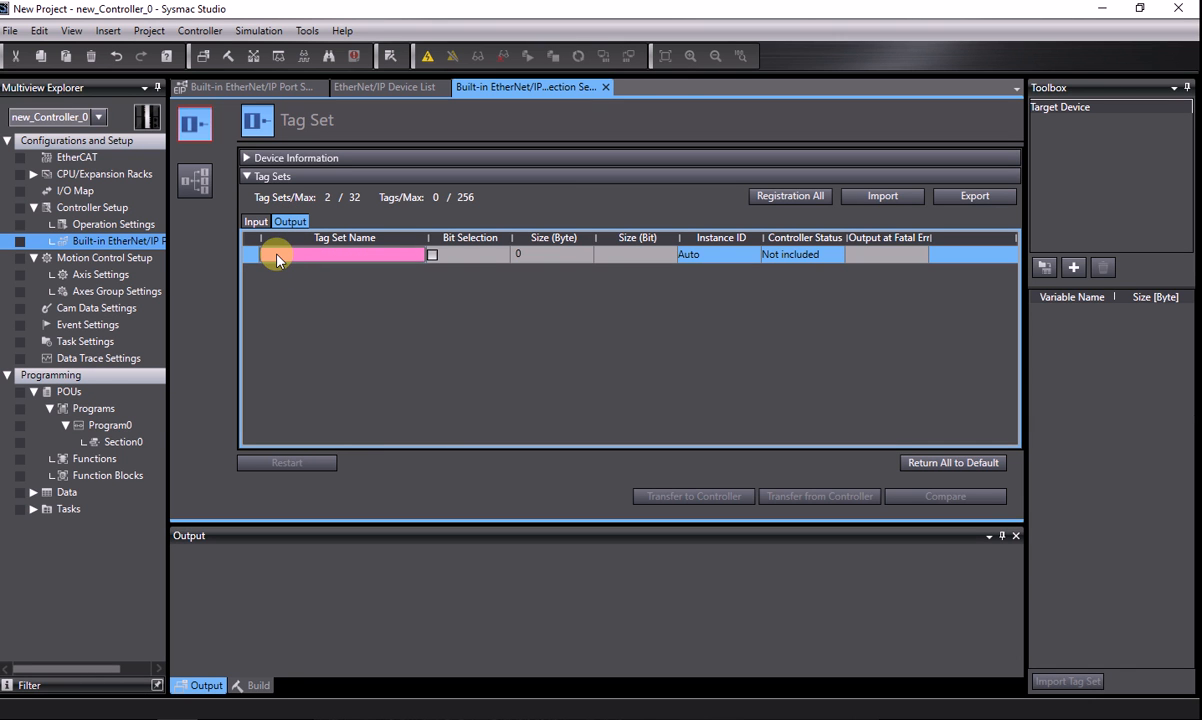
text(VersAB)
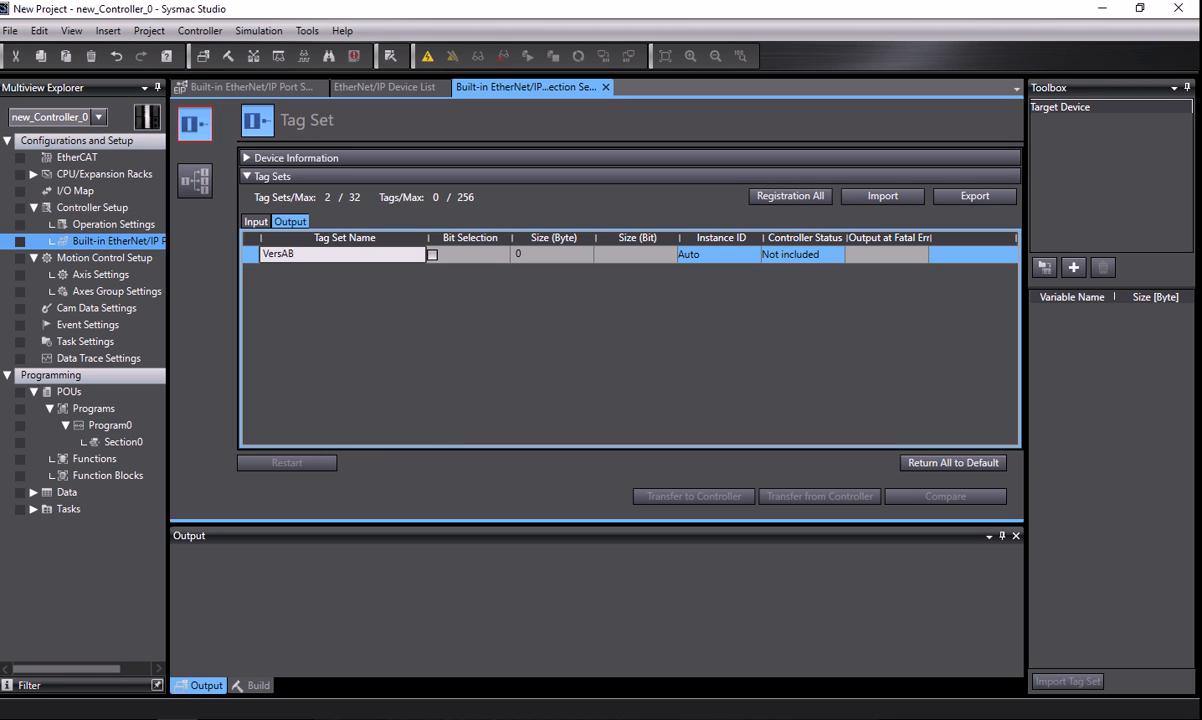
click(286, 271)
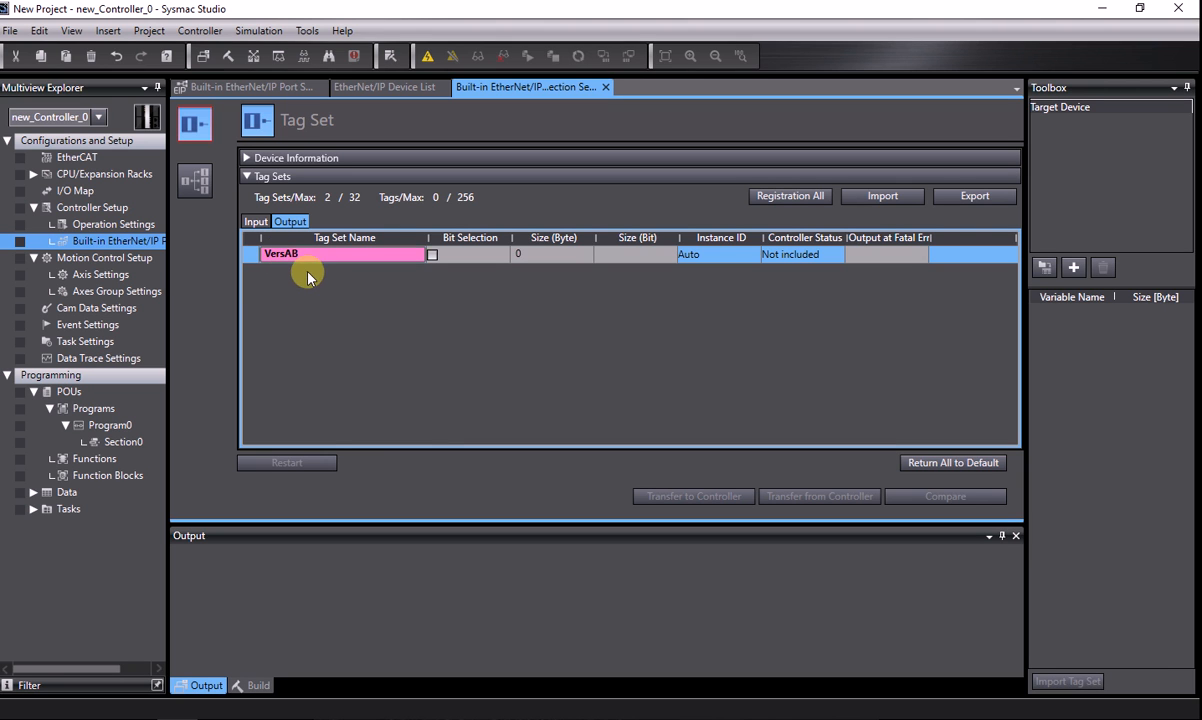
right_click(312, 257)
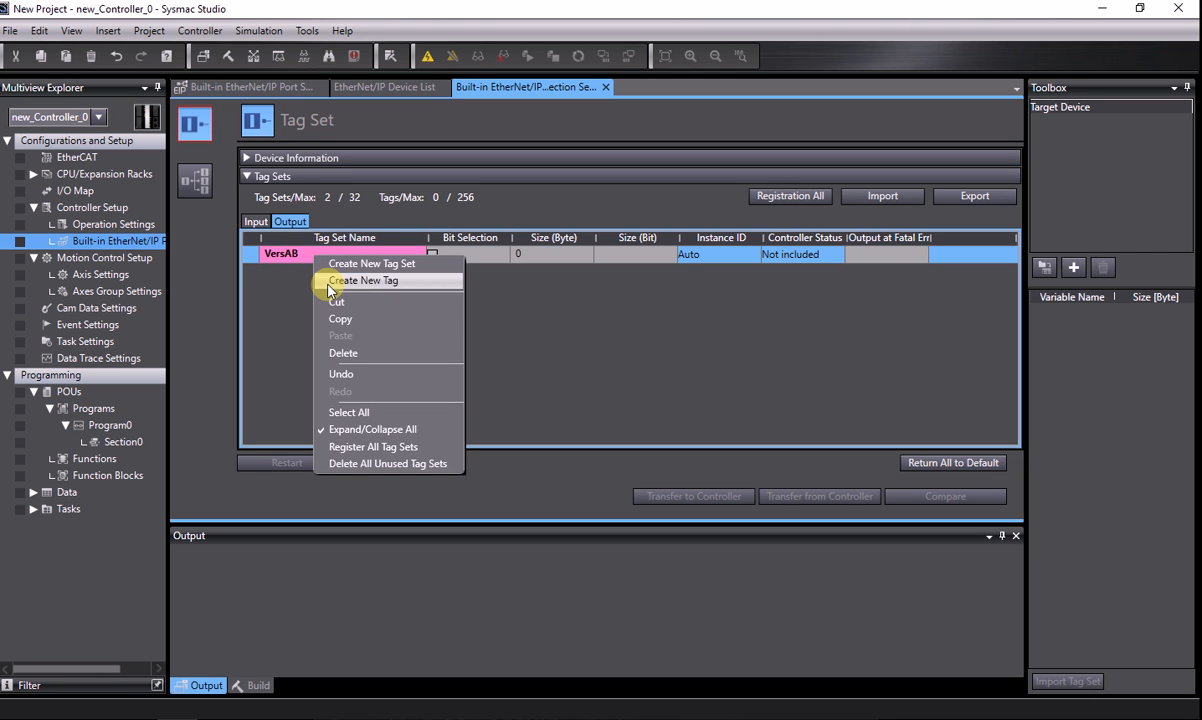
click(288, 312)
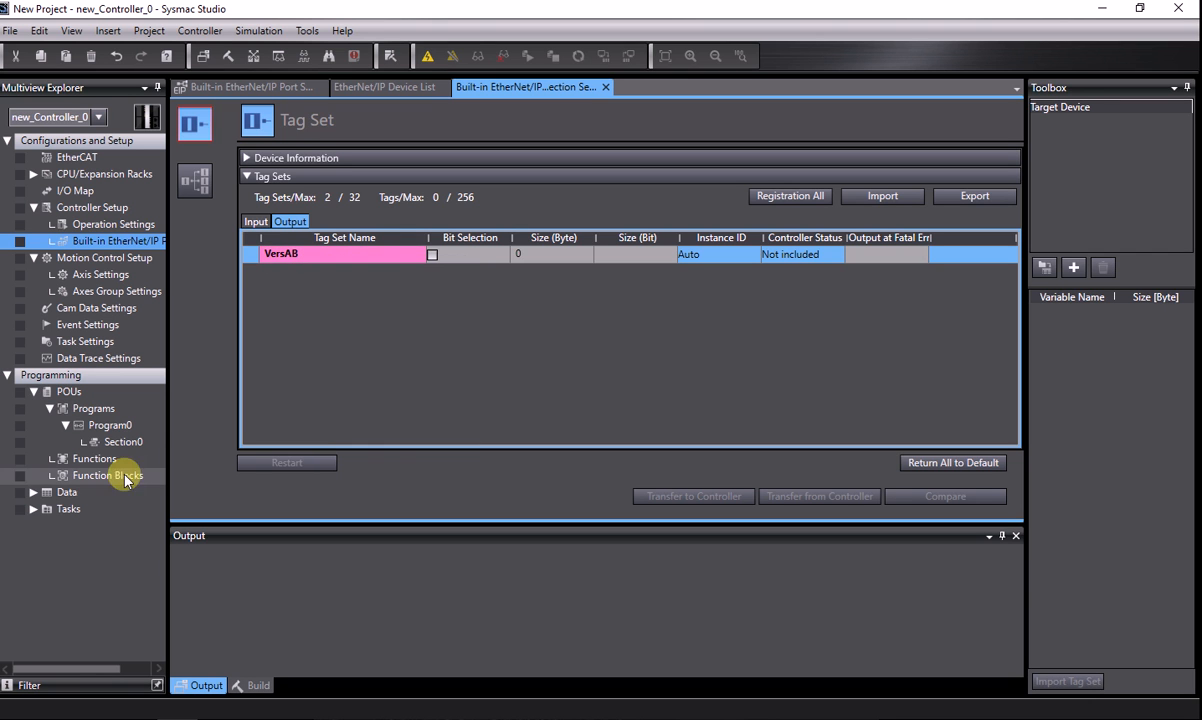
Add a new global variable named RecetteDepuisAB to the controller's global variables table.
click(34, 492)
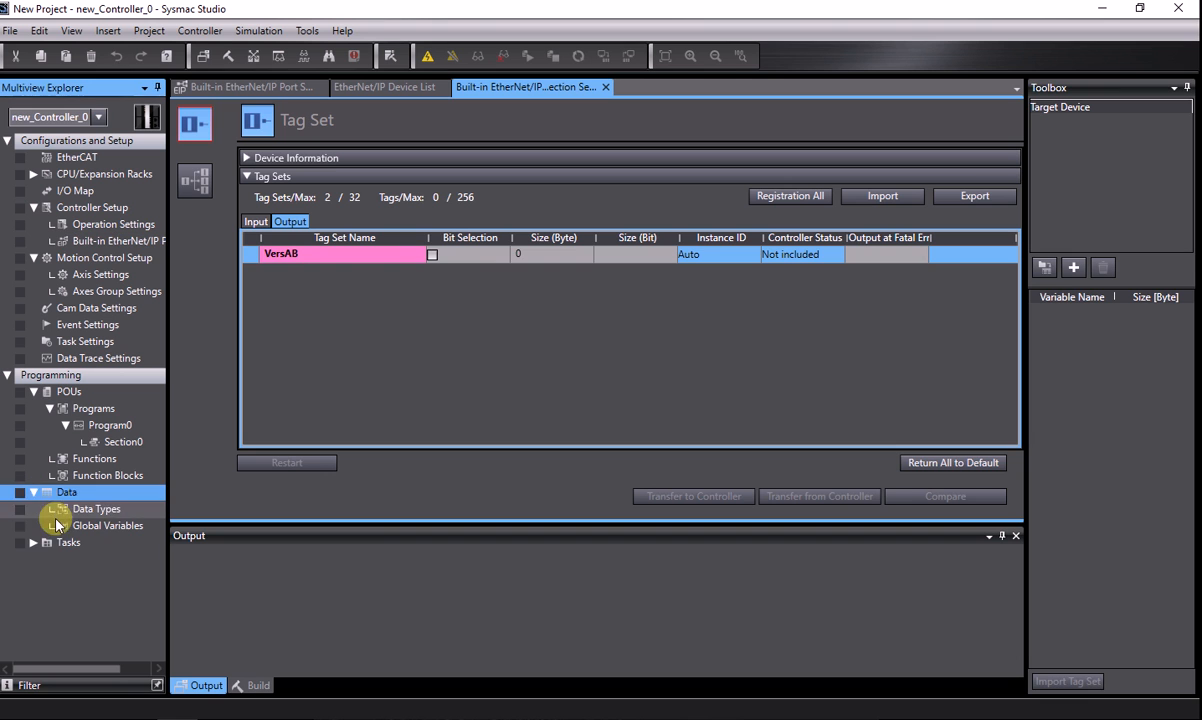
click(70, 528)
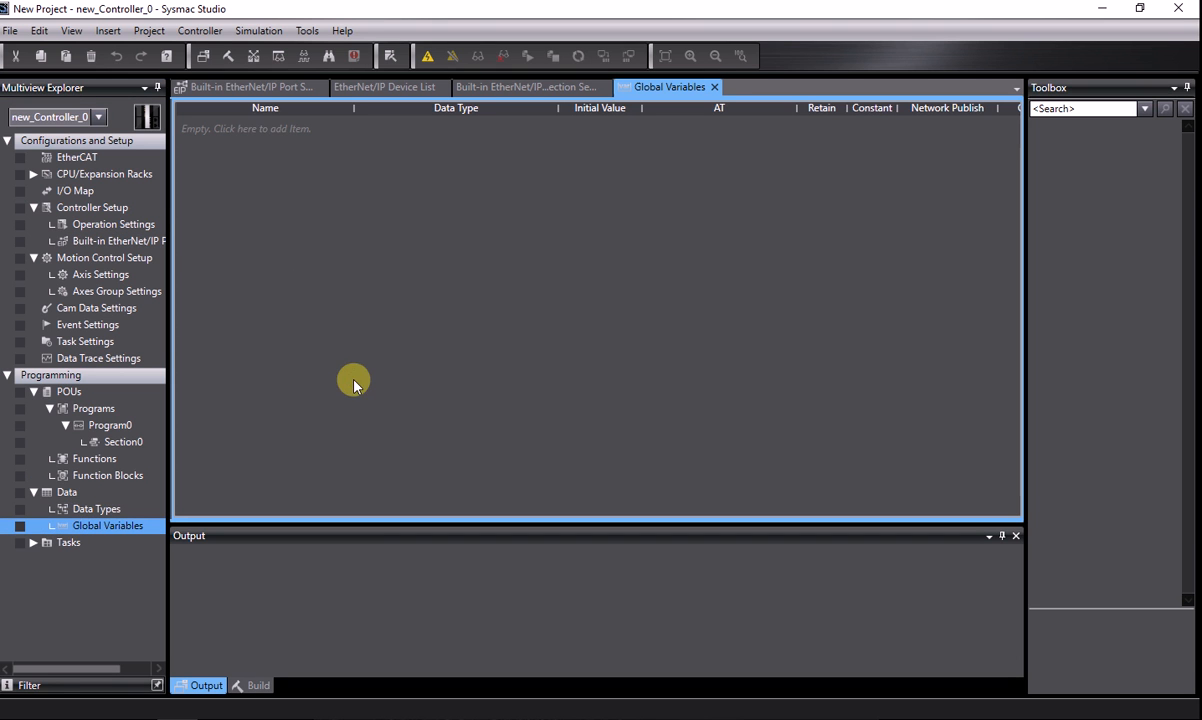
right_click(268, 138)
click(300, 142)
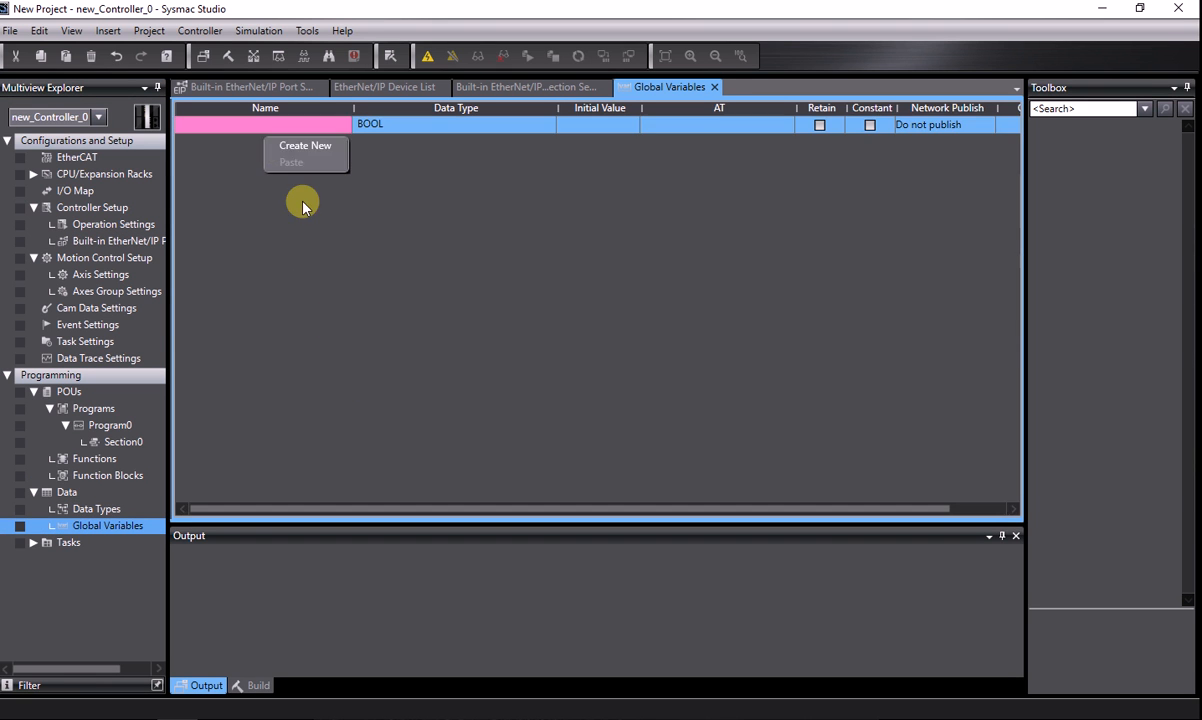
click(188, 125)
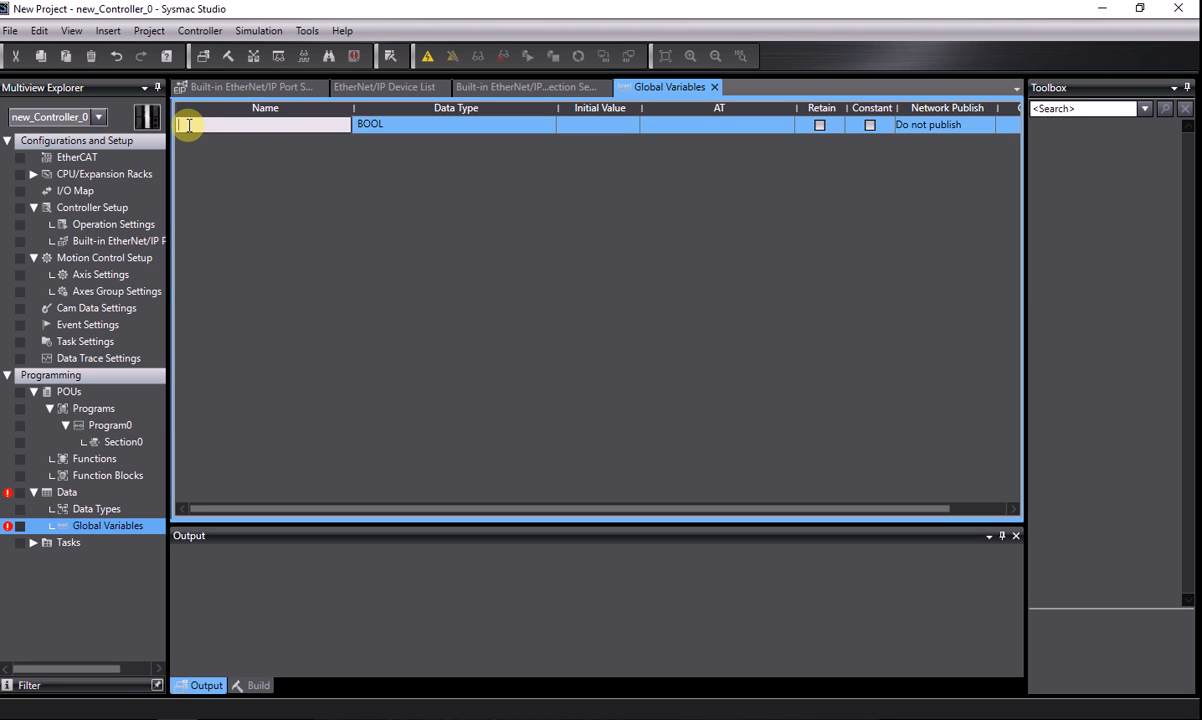
text(Rec)
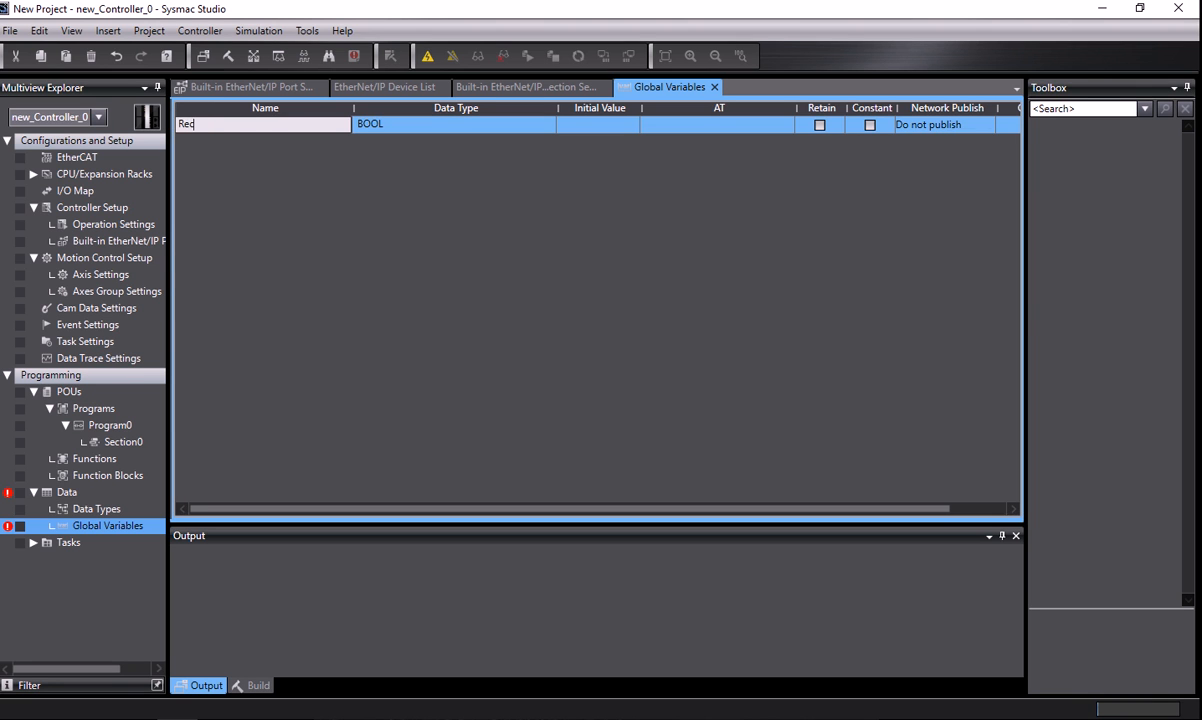
text(ette)
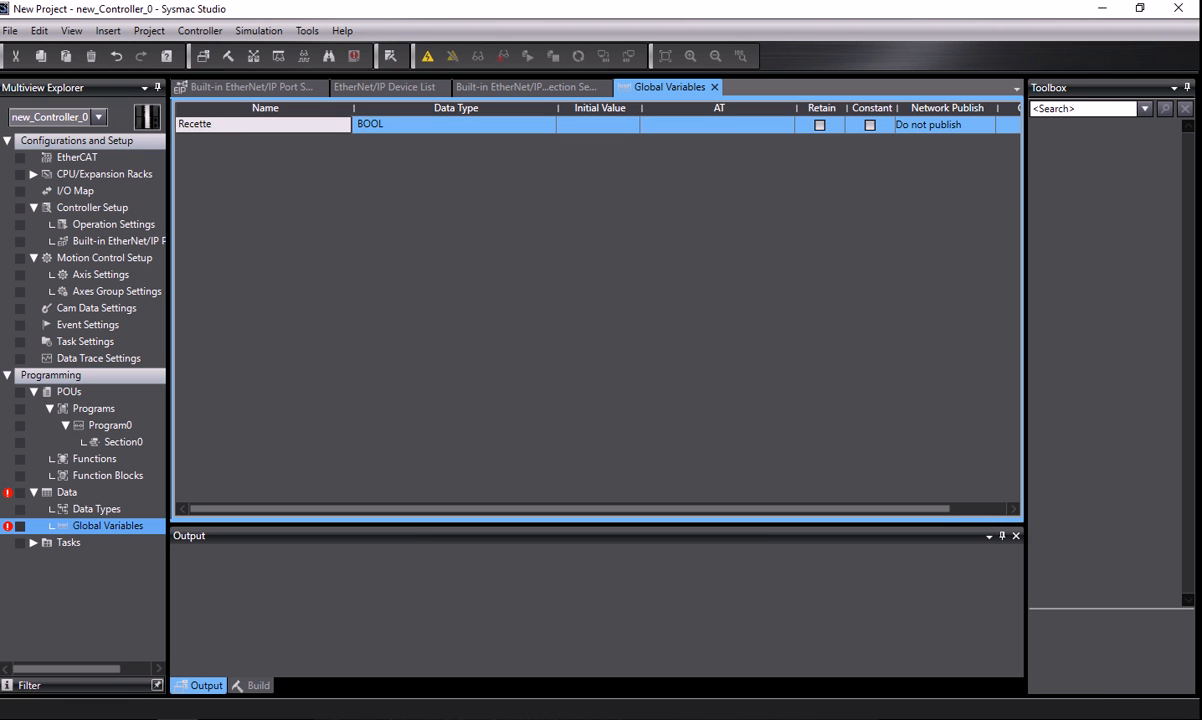
text(DepuisAB)
key(Tab)
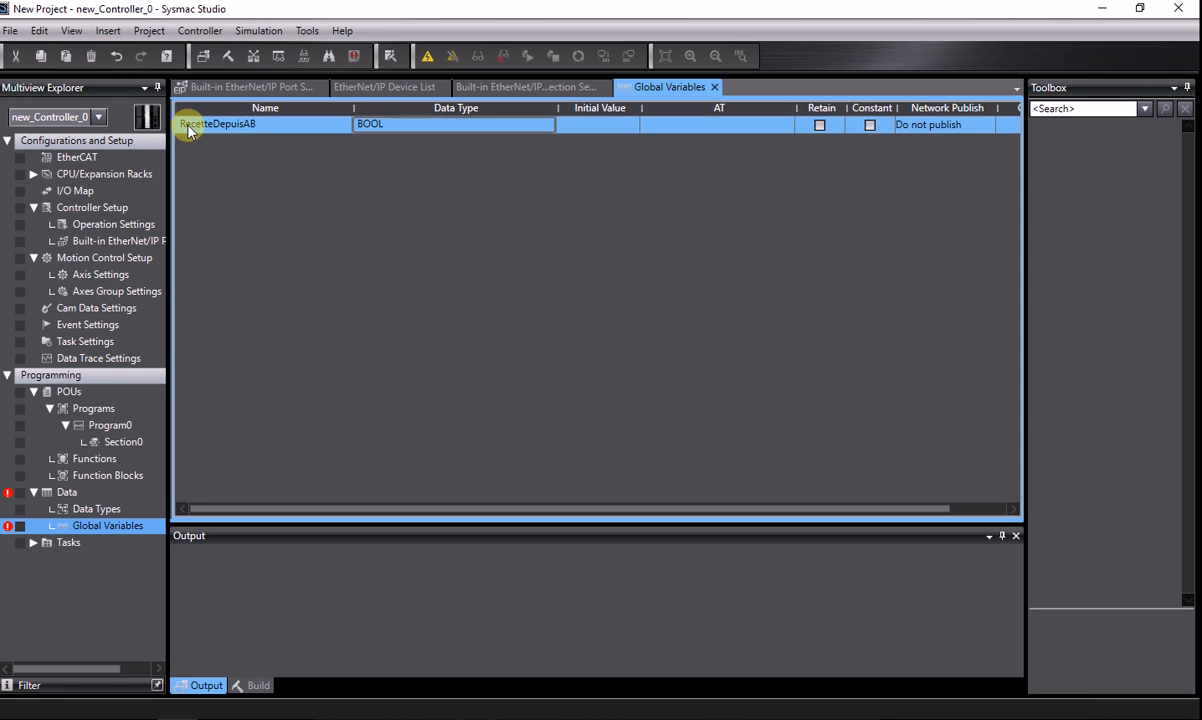
Set the data type of RecetteDepuisAB to a ten-element INT array, INT[10], and its Network Publish to Input.
text(INT)
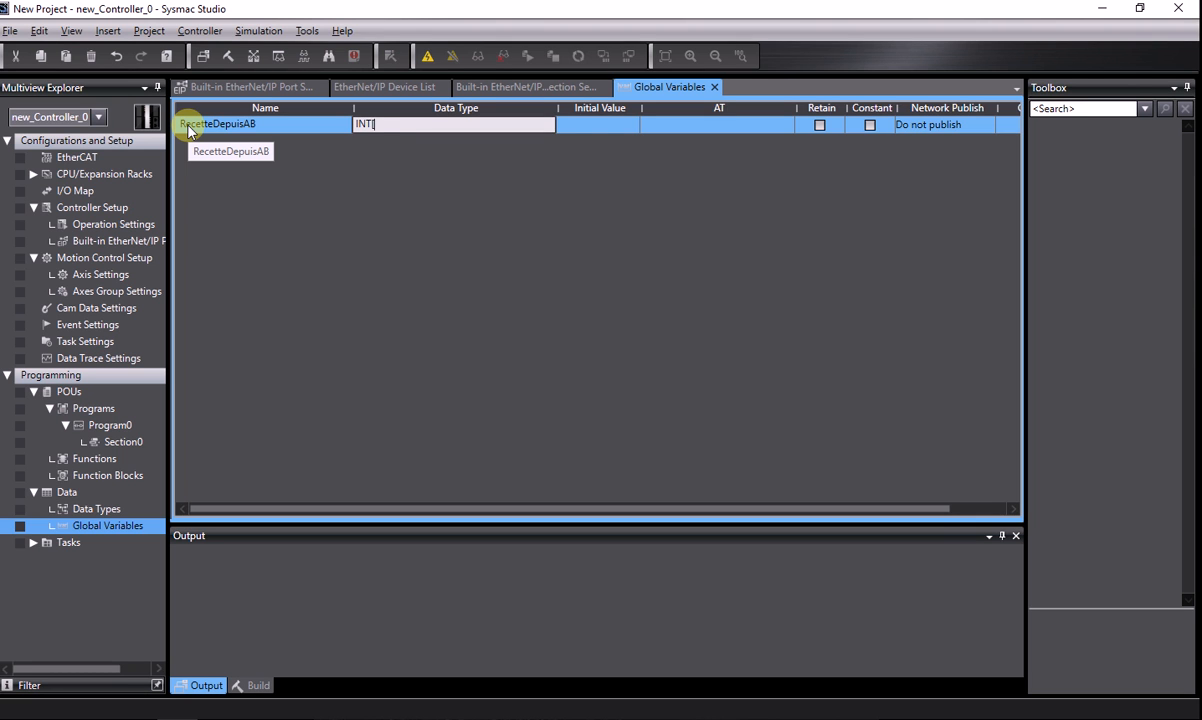
text([10])
key(Return)
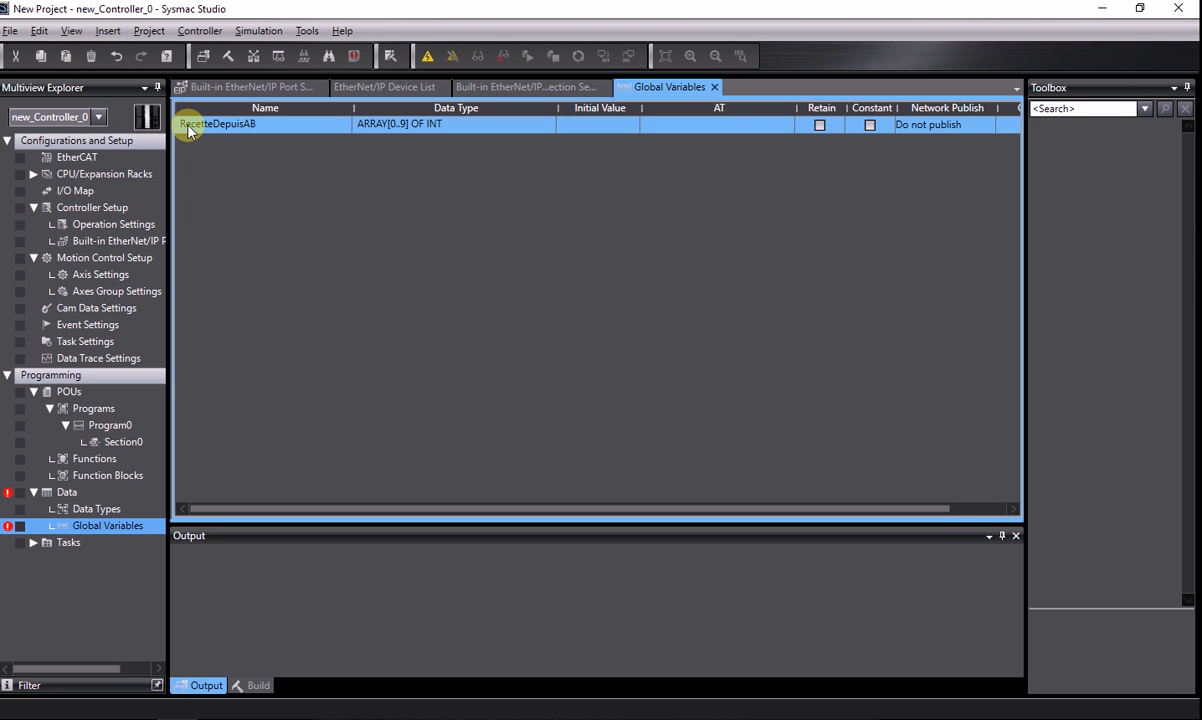
click(965, 128)
click(984, 128)
key(Down)
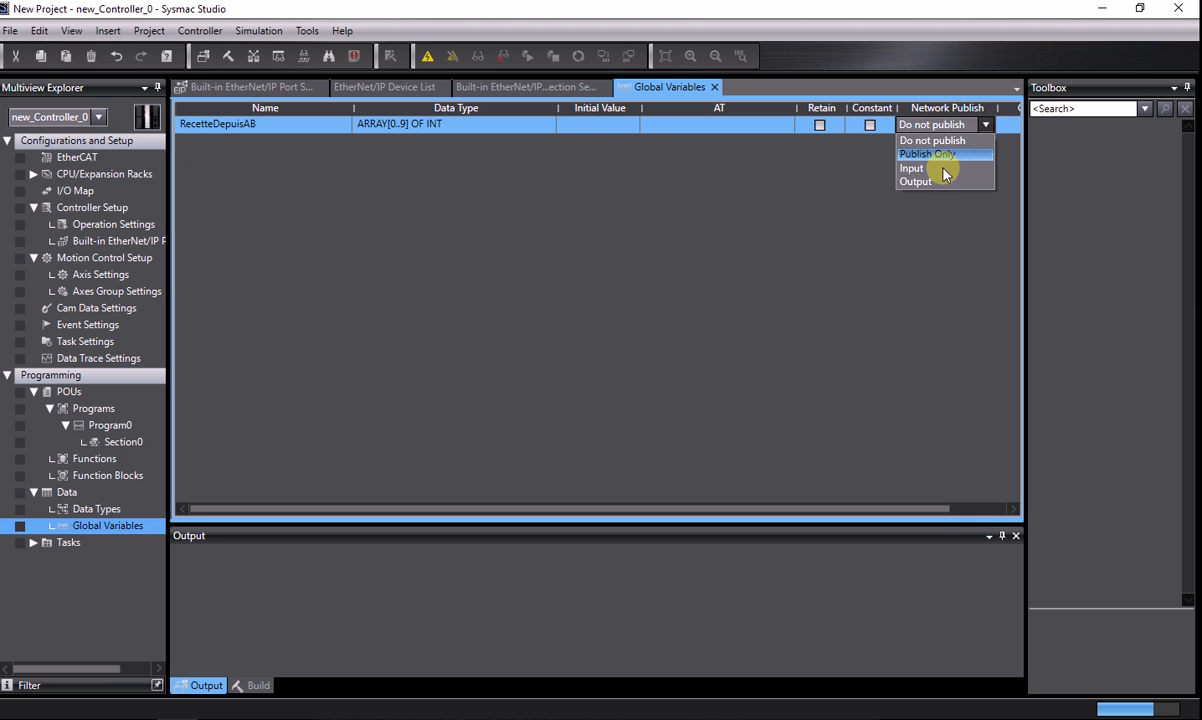
click(918, 169)
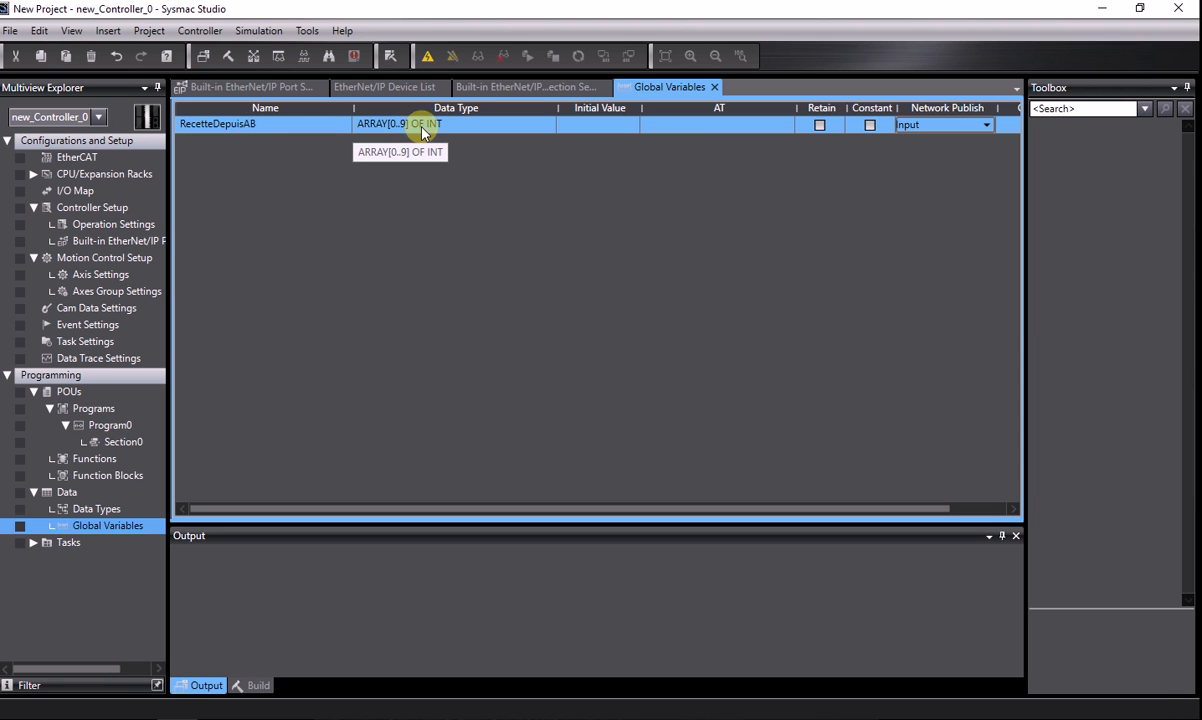
Create a new tag in the DepuisAB input tag set and assign it the variable RecetteDepuisAB.
click(517, 88)
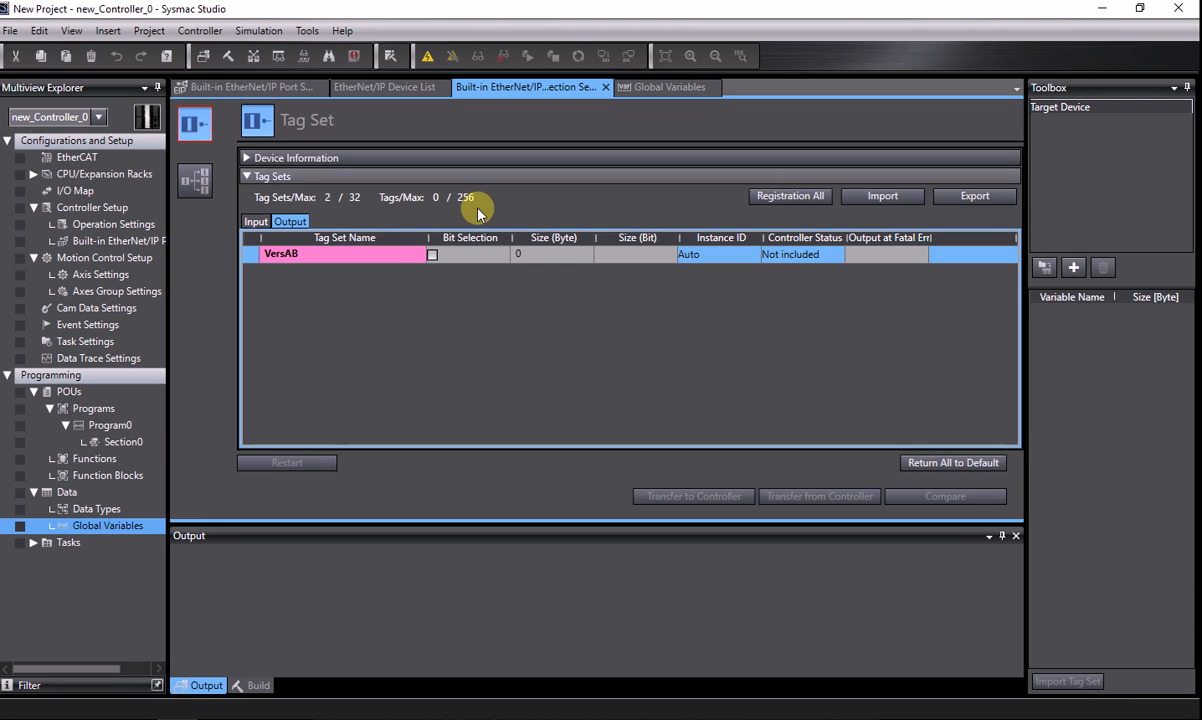
click(252, 224)
right_click(283, 259)
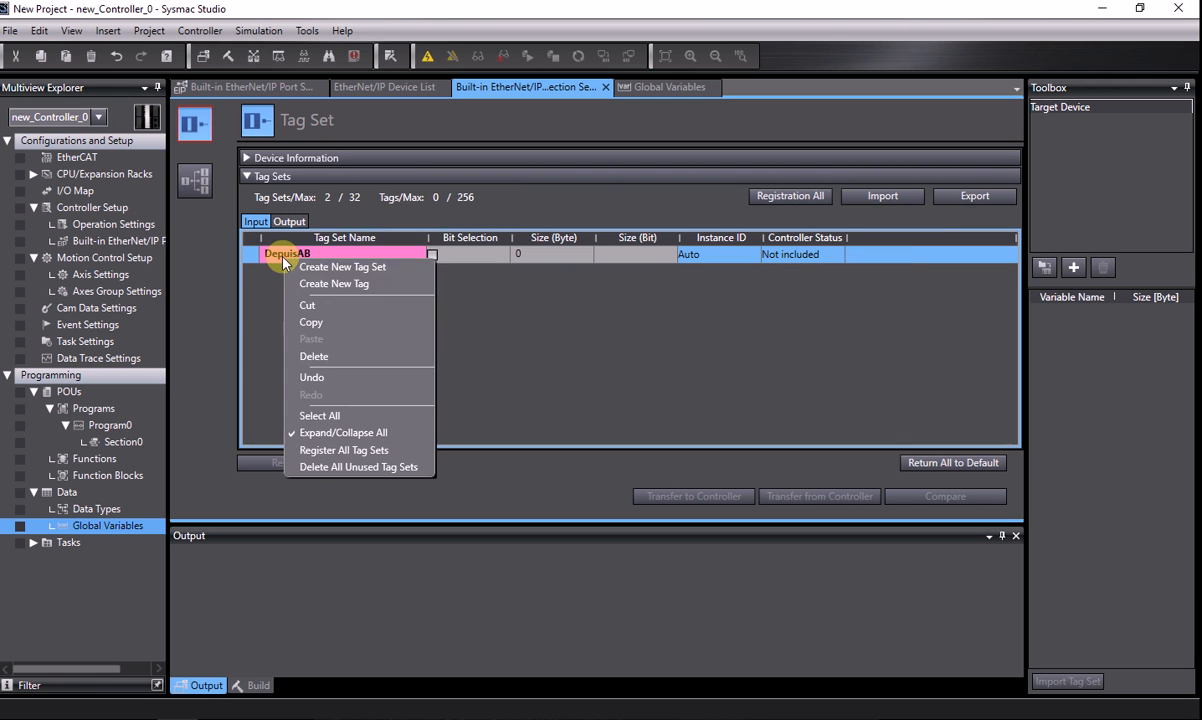
click(309, 285)
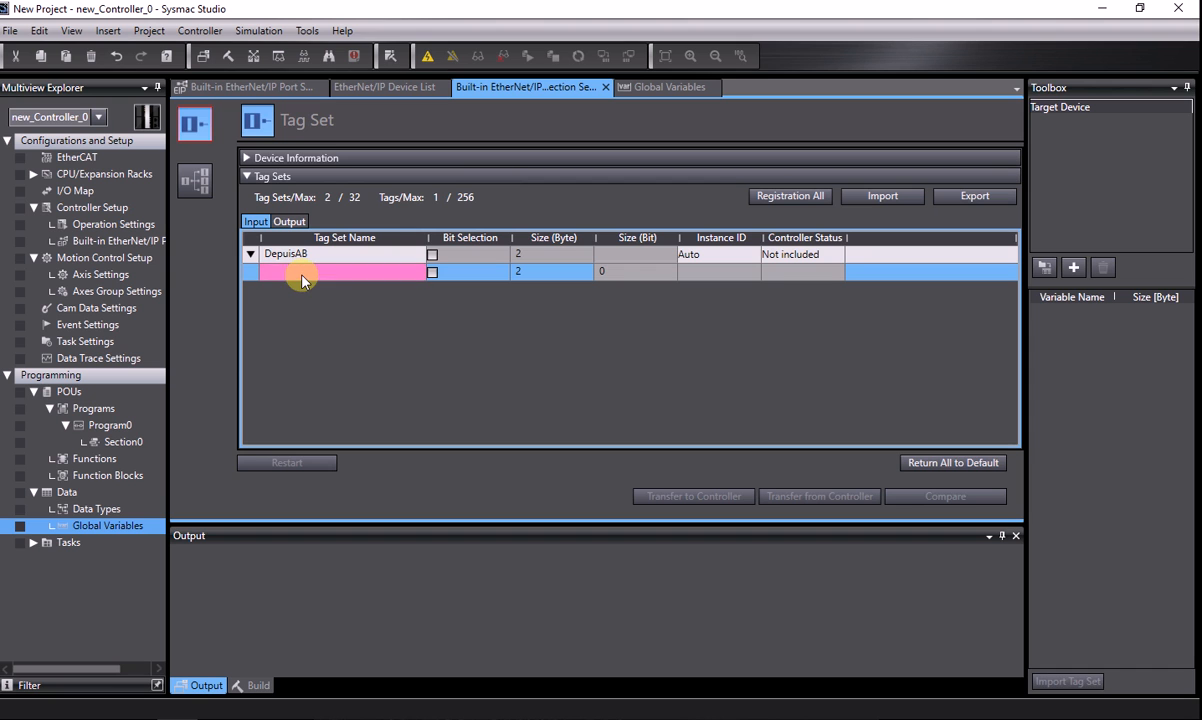
text(R)
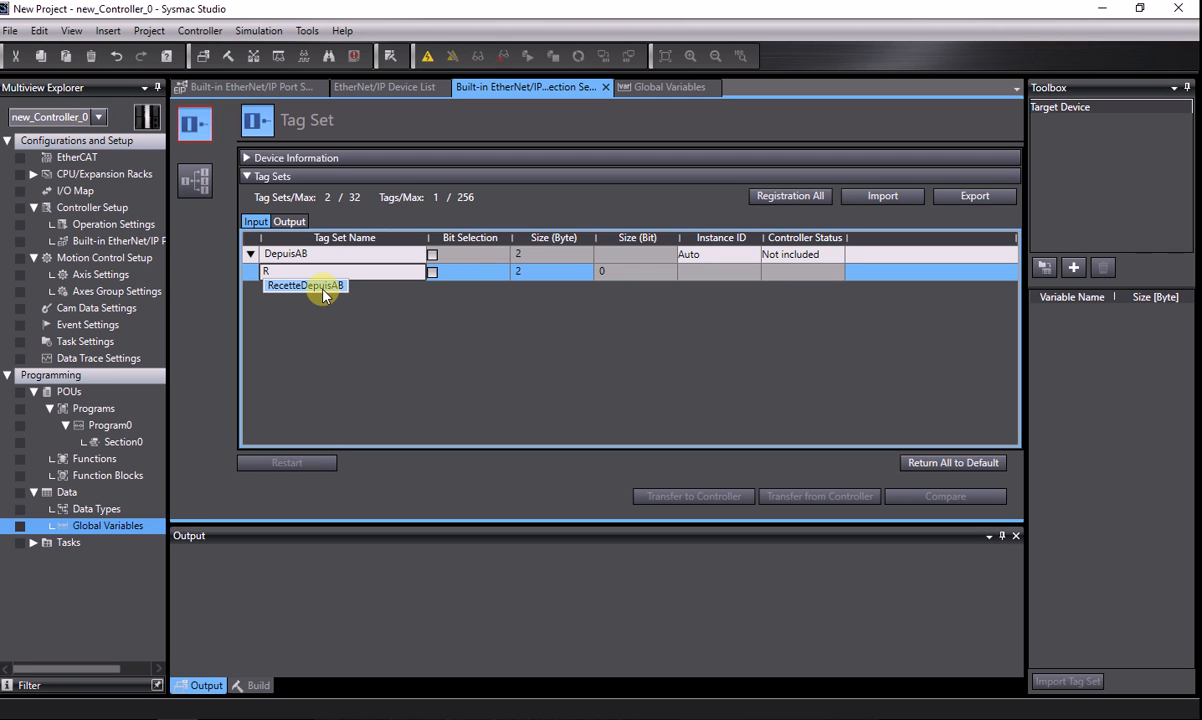
click(322, 289)
key(Return)
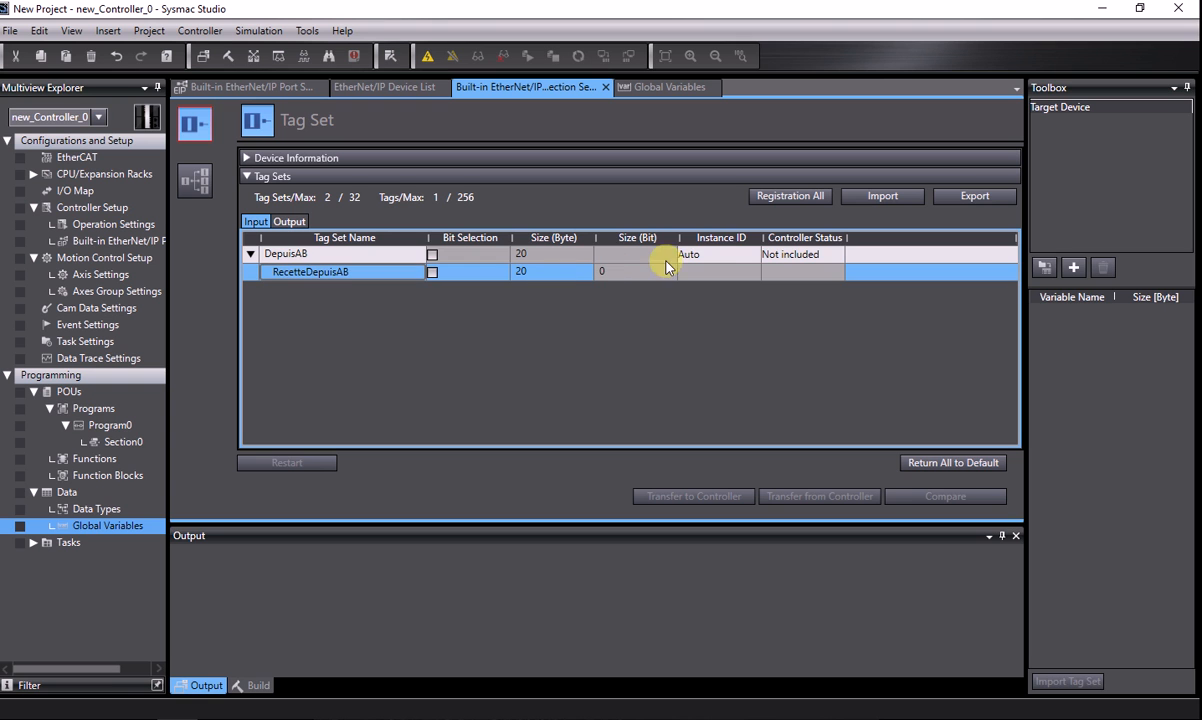
Set the instance ID of the DepuisAB input tag set to 100.
click(722, 256)
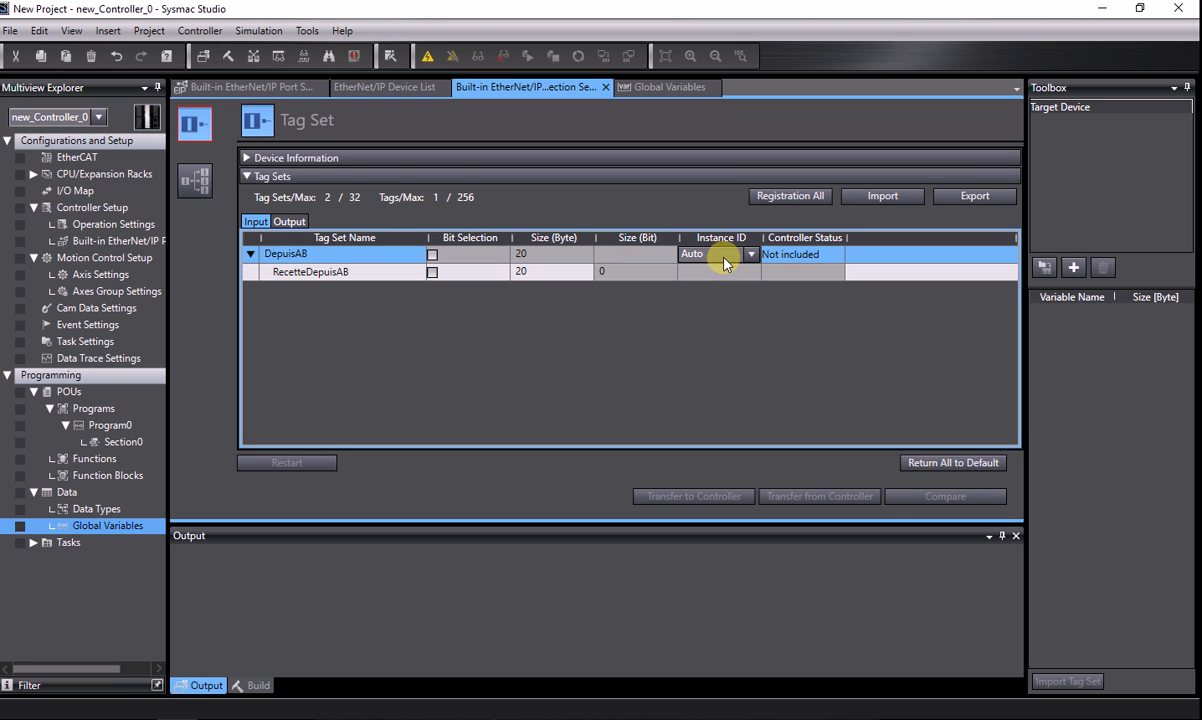
click(723, 260)
click(714, 286)
Add a second global variable named RecetteVersAB to the controller's global variables table.
click(287, 222)
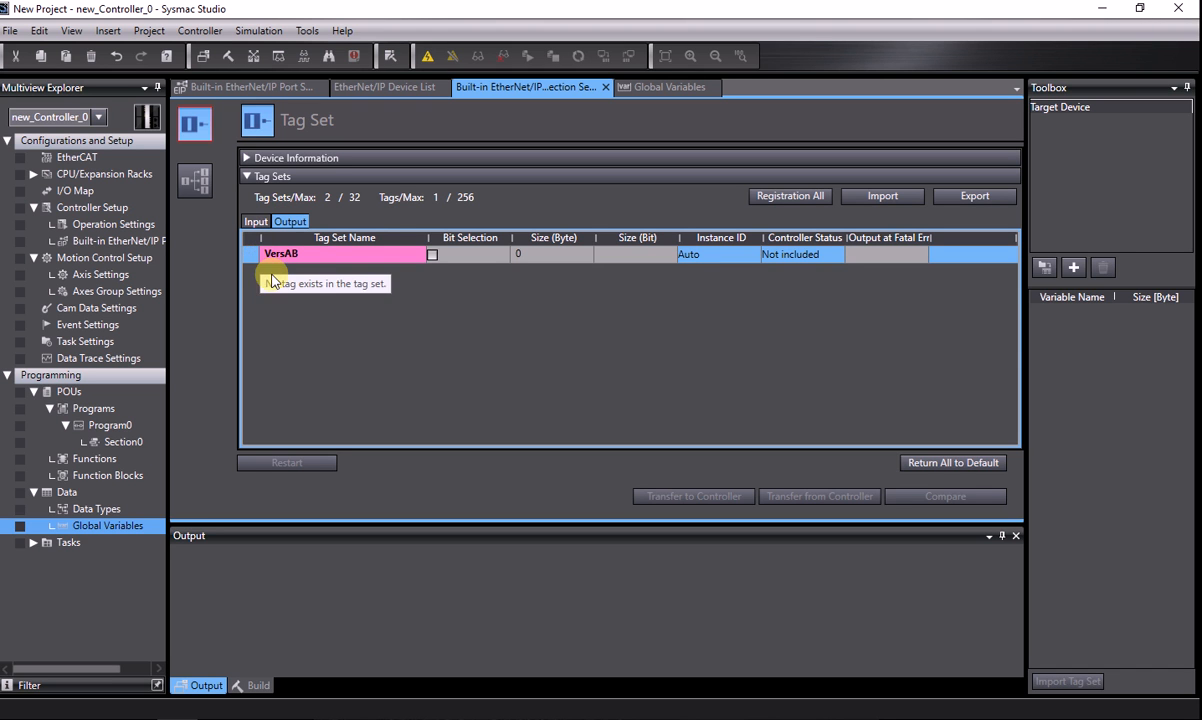
click(656, 93)
right_click(254, 182)
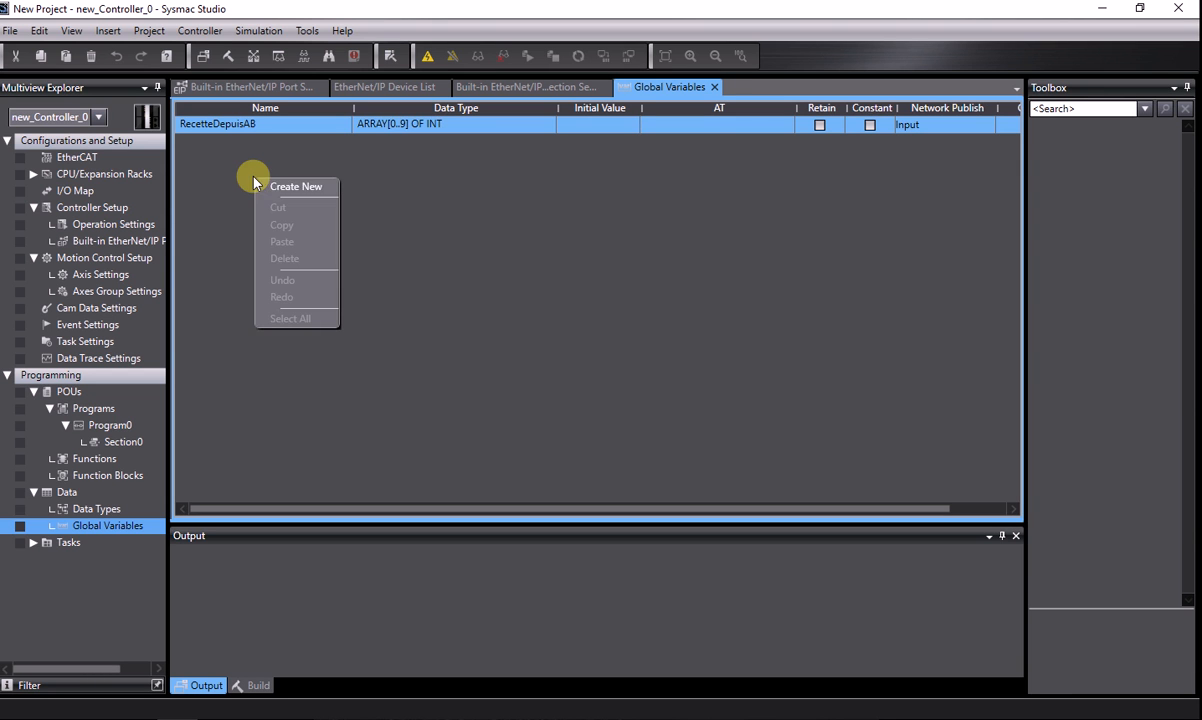
click(268, 185)
click(195, 143)
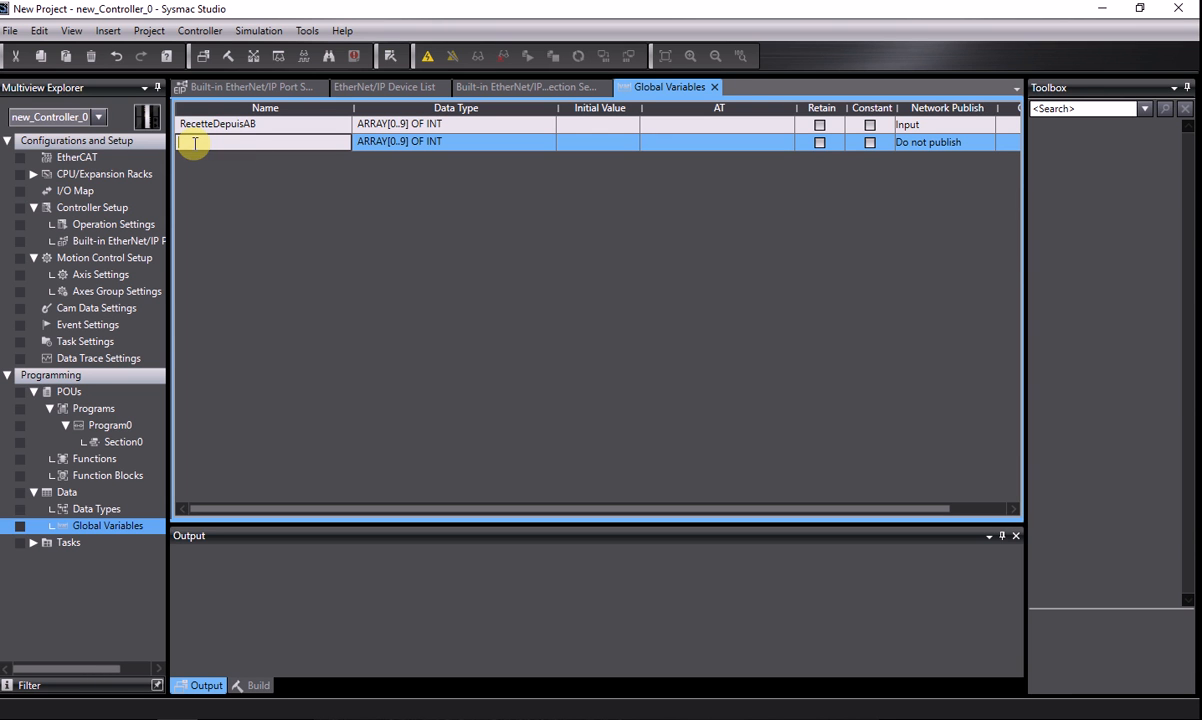
text(RecetteVers)
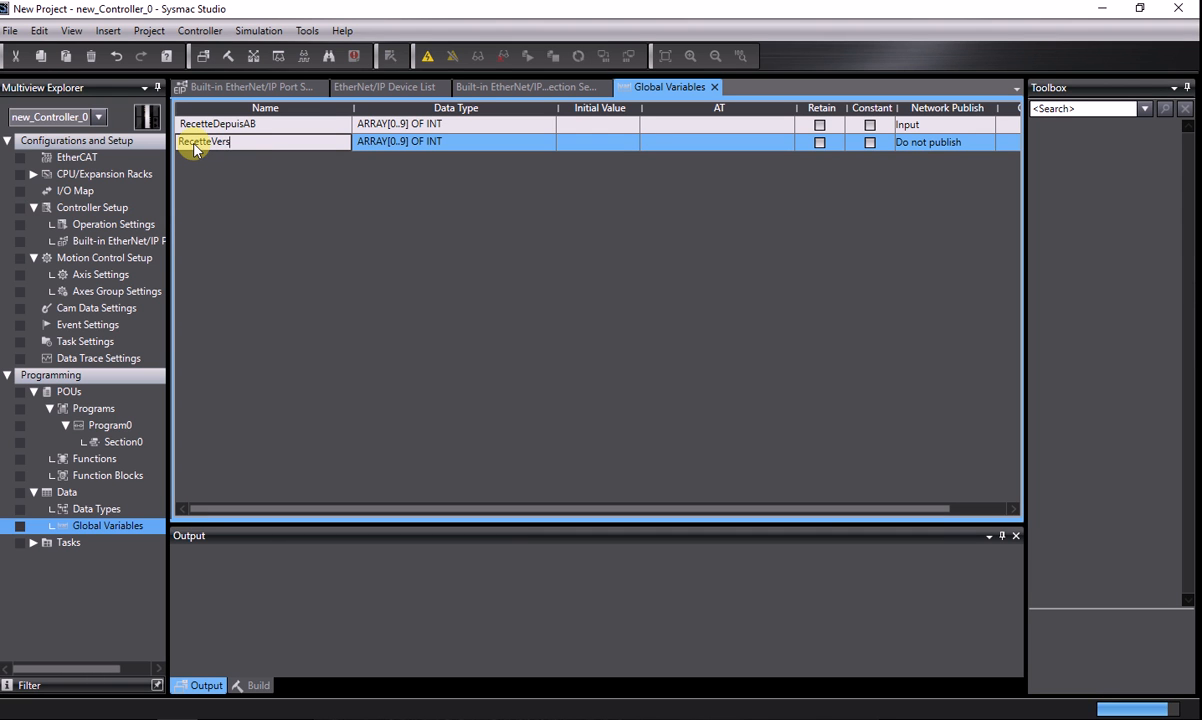
text(AB)
key(Return)
Set the Network Publish attribute of RecetteVersAB to Output and return to the built-in port's tag sets.
click(950, 141)
key(Down)
key(Down)
key(Down)
key(Return)
key(Tab)
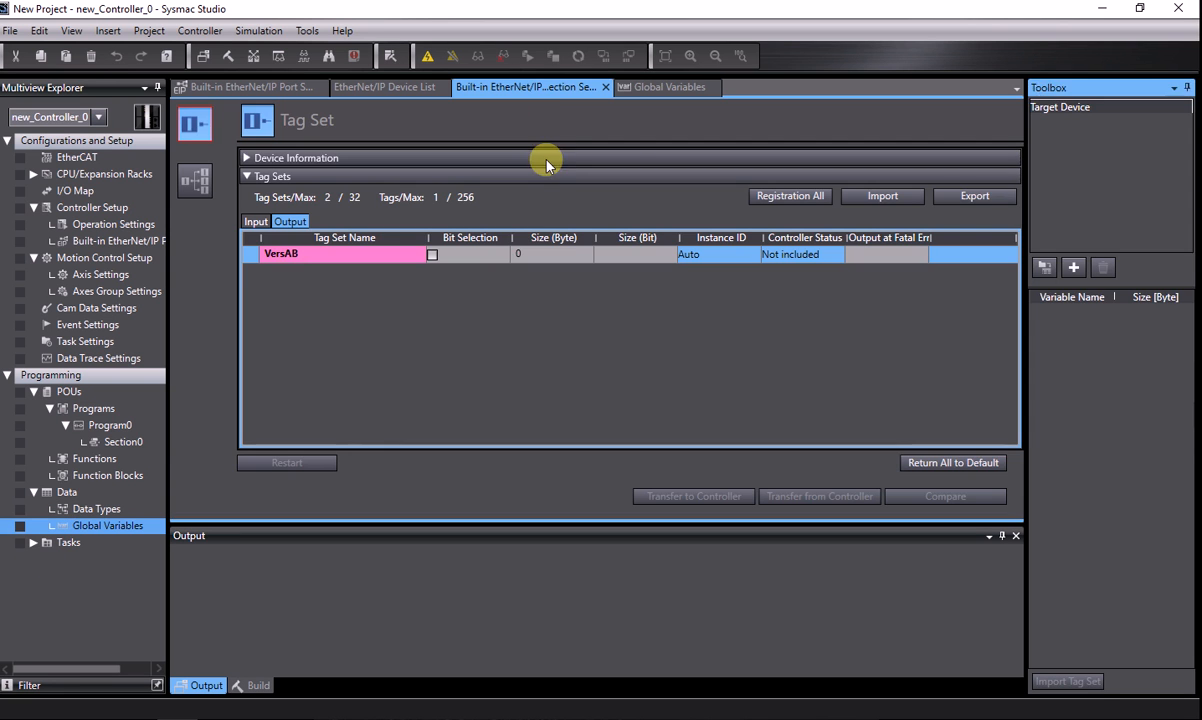
Create a new tag in the VersAB output tag set and assign it the variable RecetteVersAB.
right_click(281, 260)
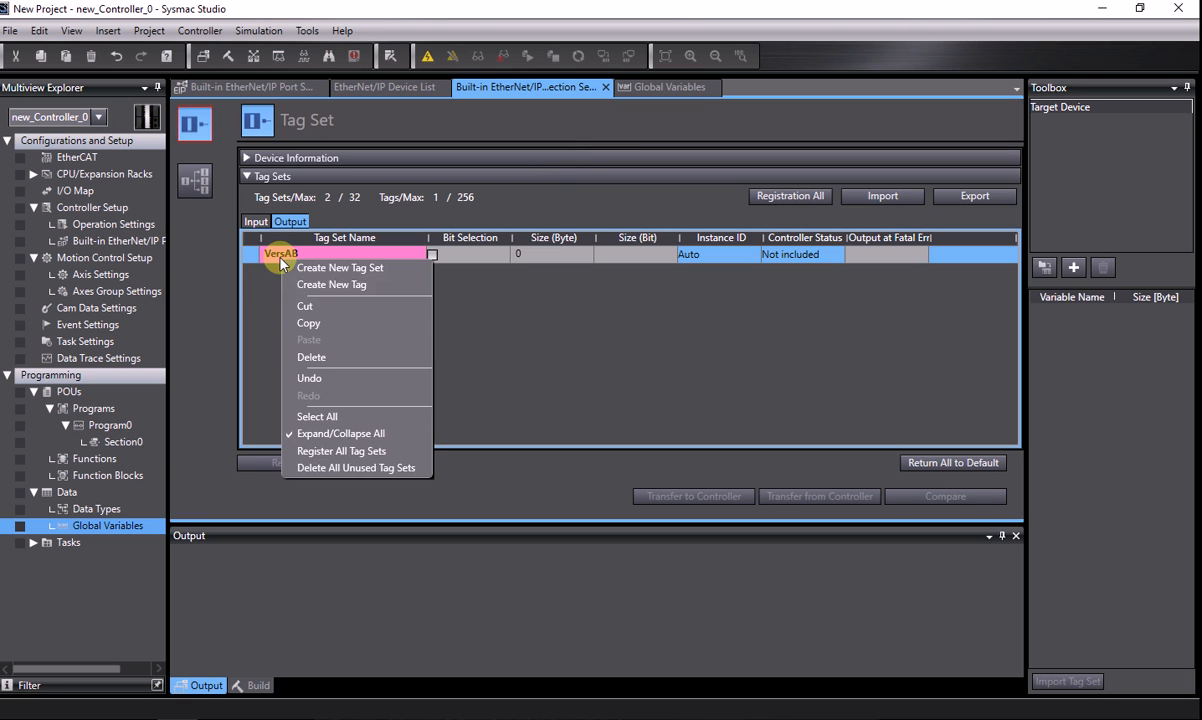
click(292, 287)
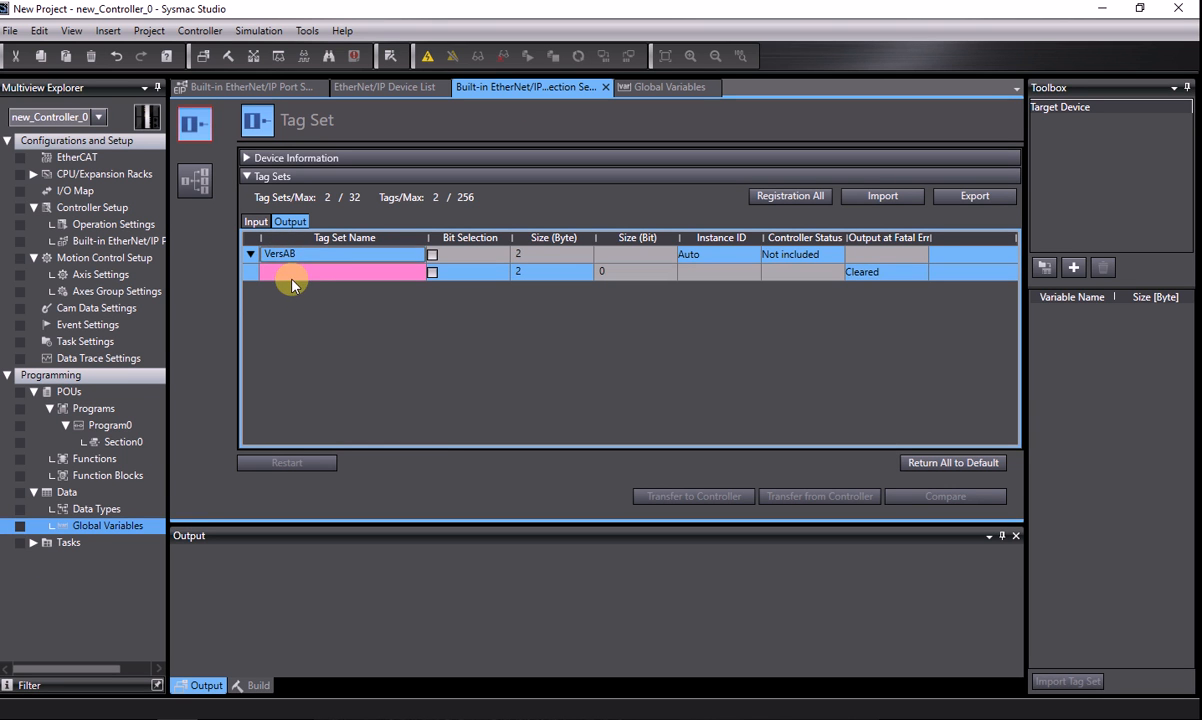
click(290, 275)
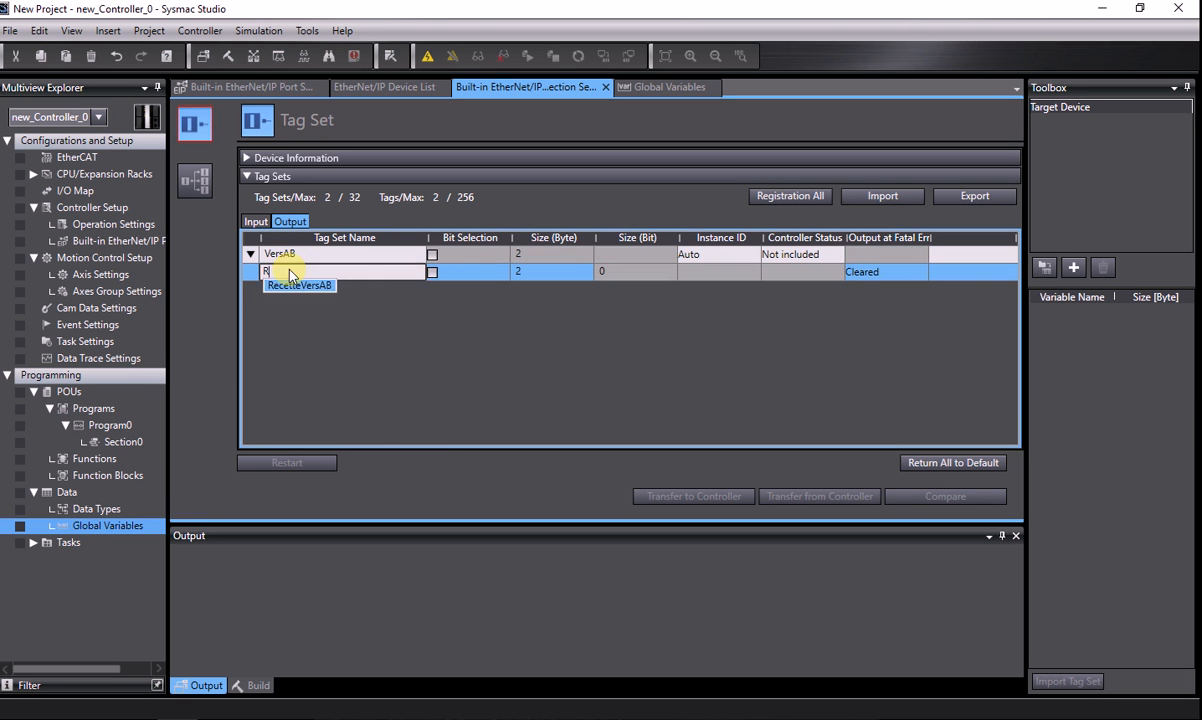
click(283, 272)
text(RecetteVersAB)
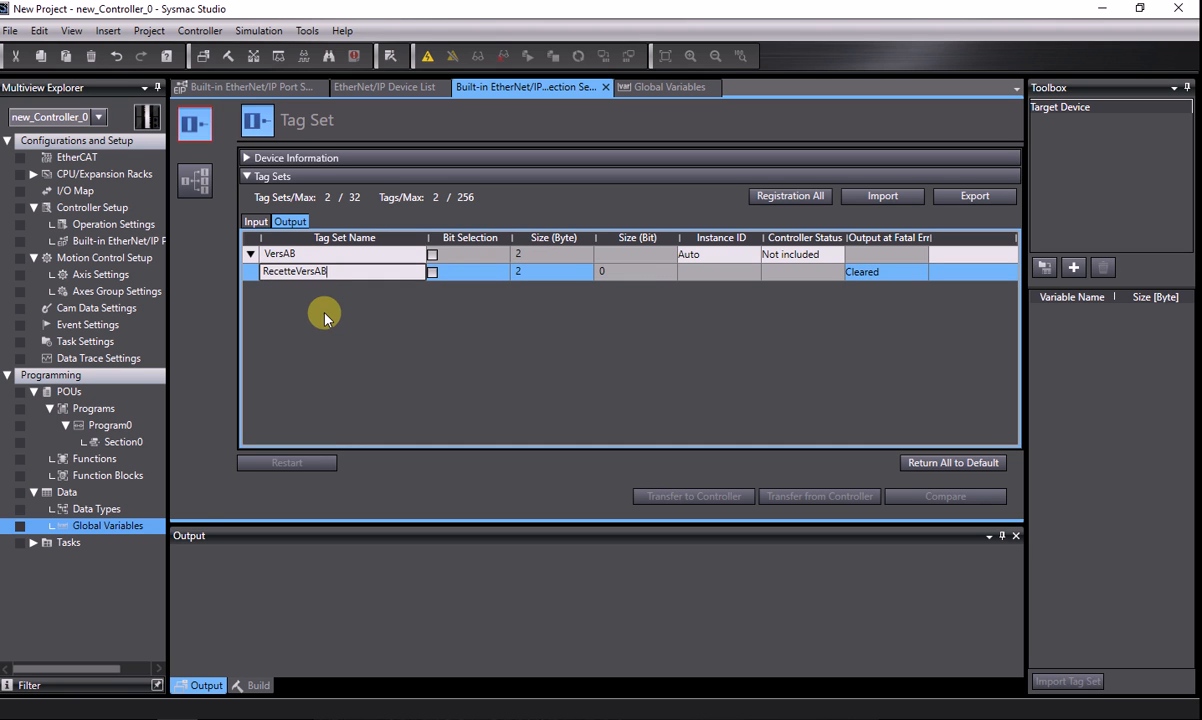
key(Return)
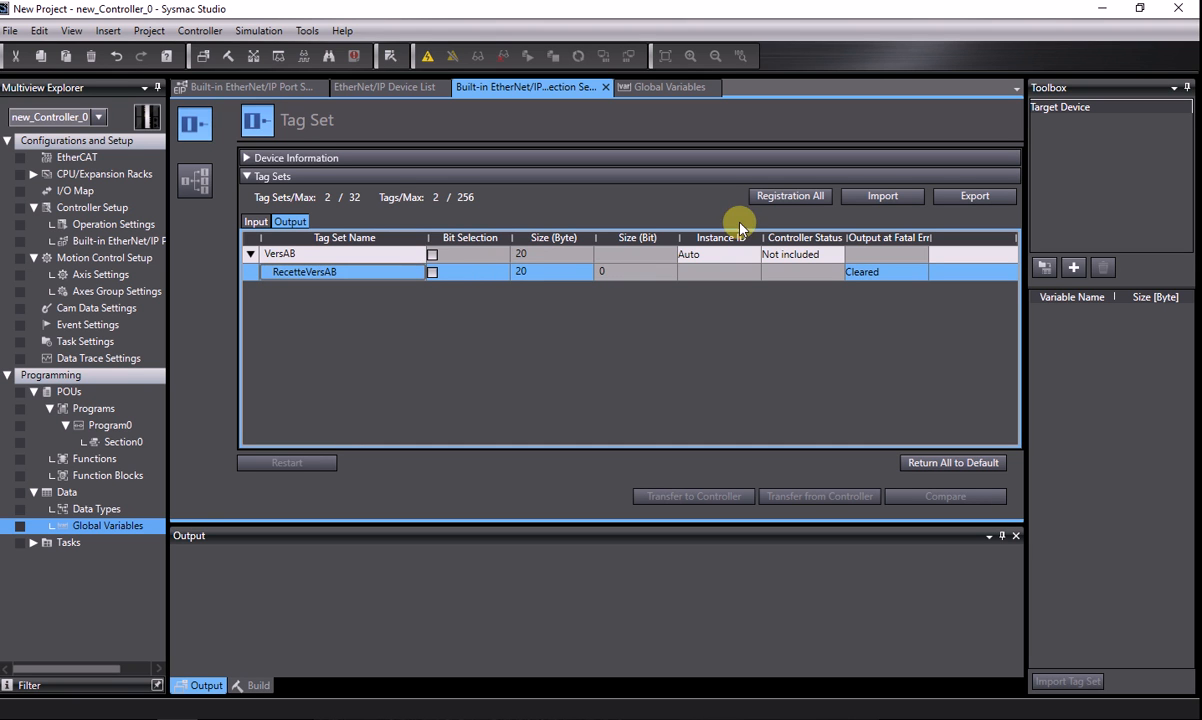
Set the instance ID of the VersAB output tag set to 101.
click(728, 257)
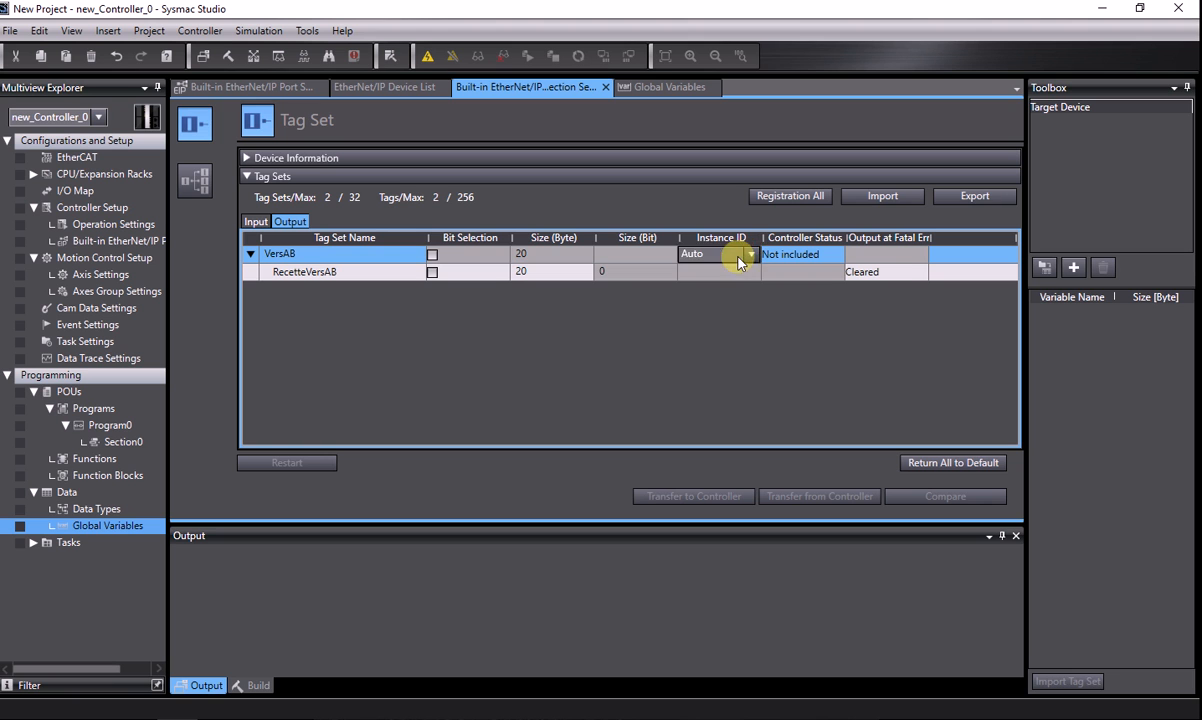
click(751, 255)
click(750, 256)
click(750, 256)
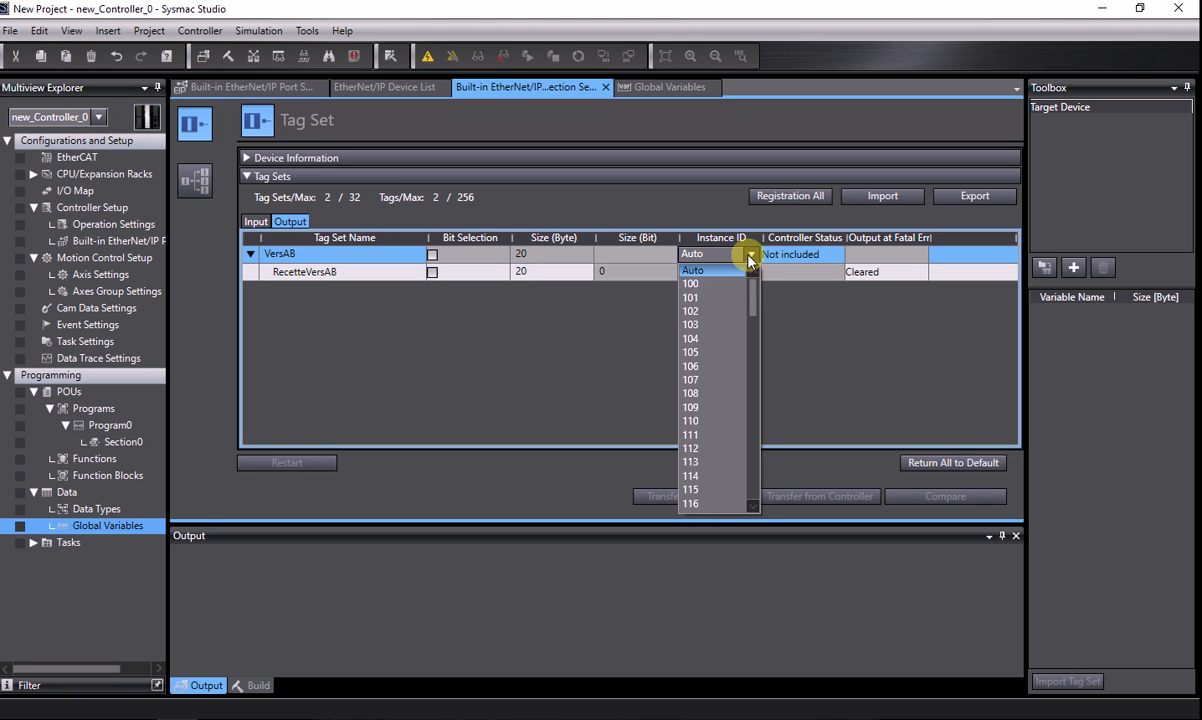
click(712, 298)
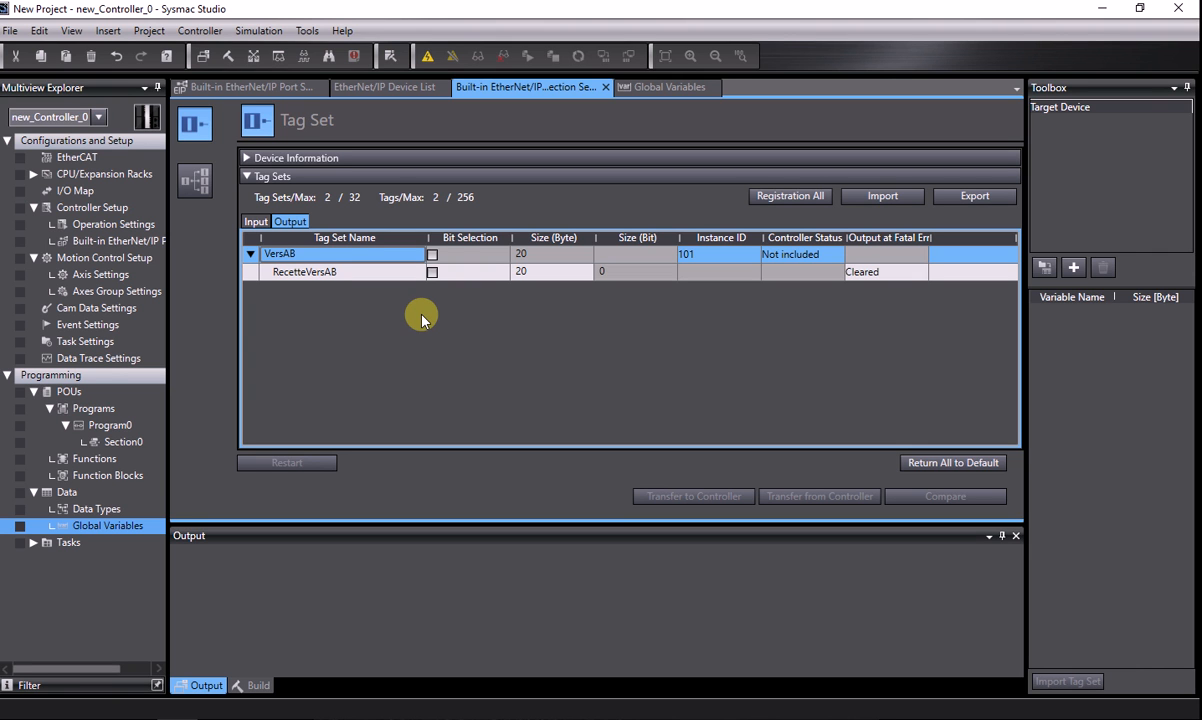
right_click(280, 256)
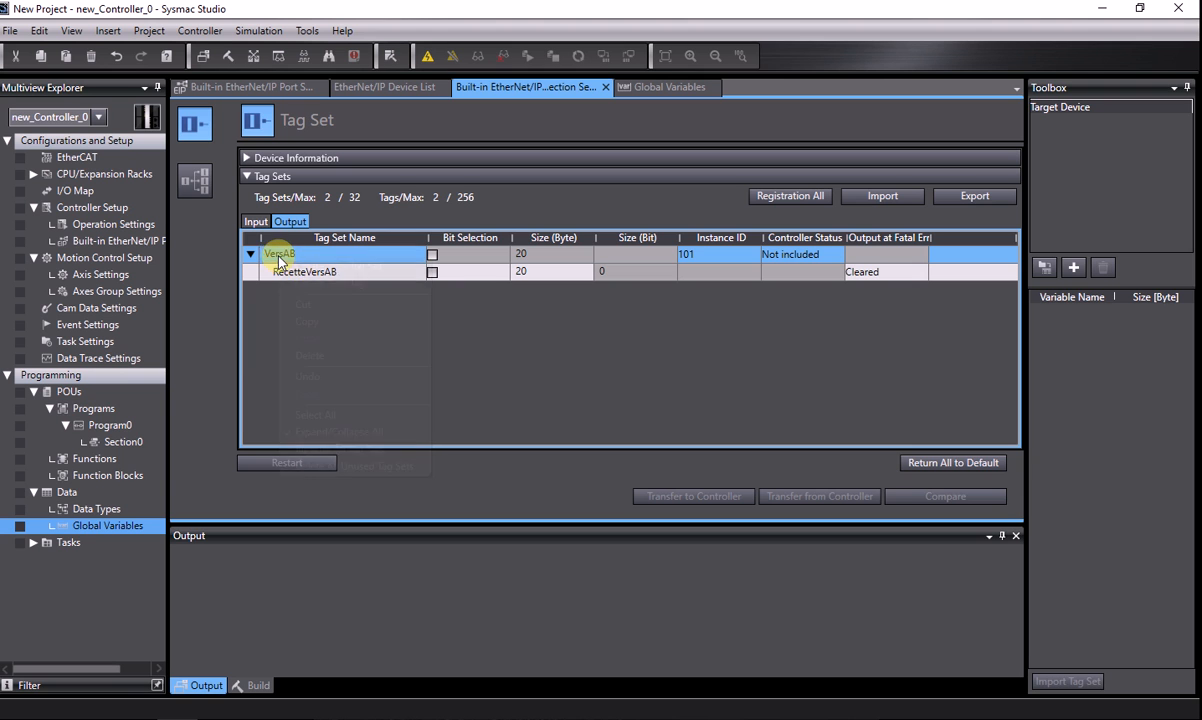
click(246, 342)
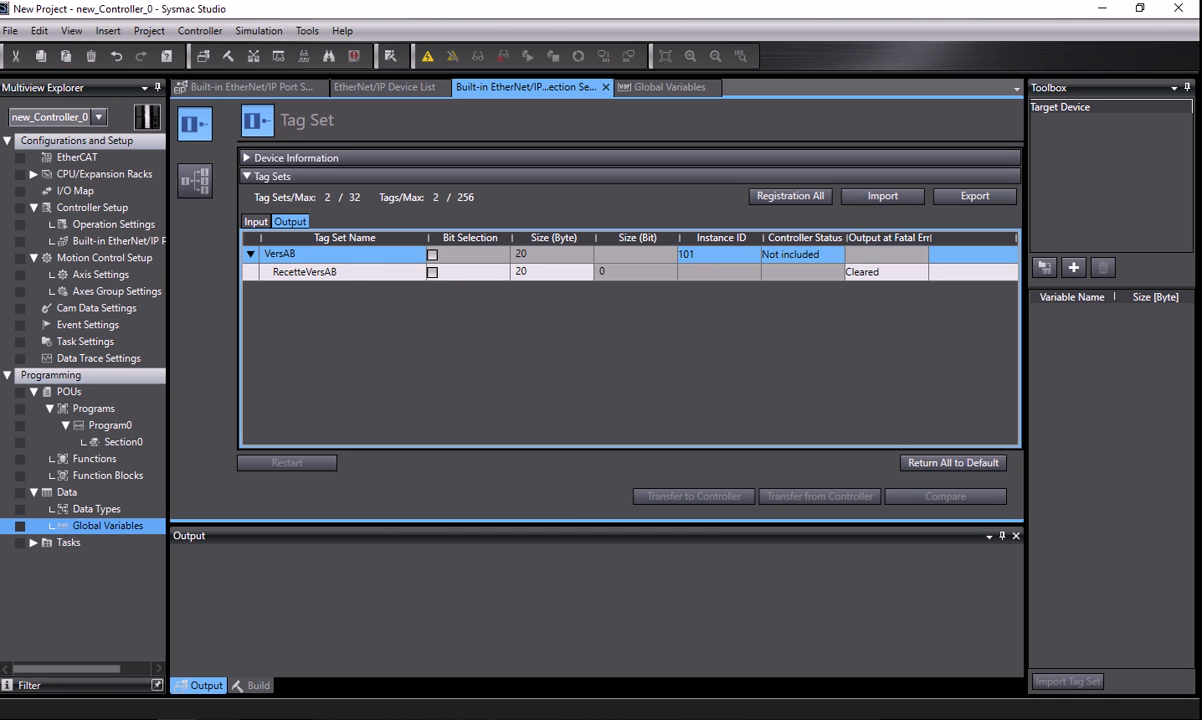
Switch to the Logix Designer project in the virtual machine and bring the OMRONPLC Ethernet module's general properties to the front.
click(262, 717)
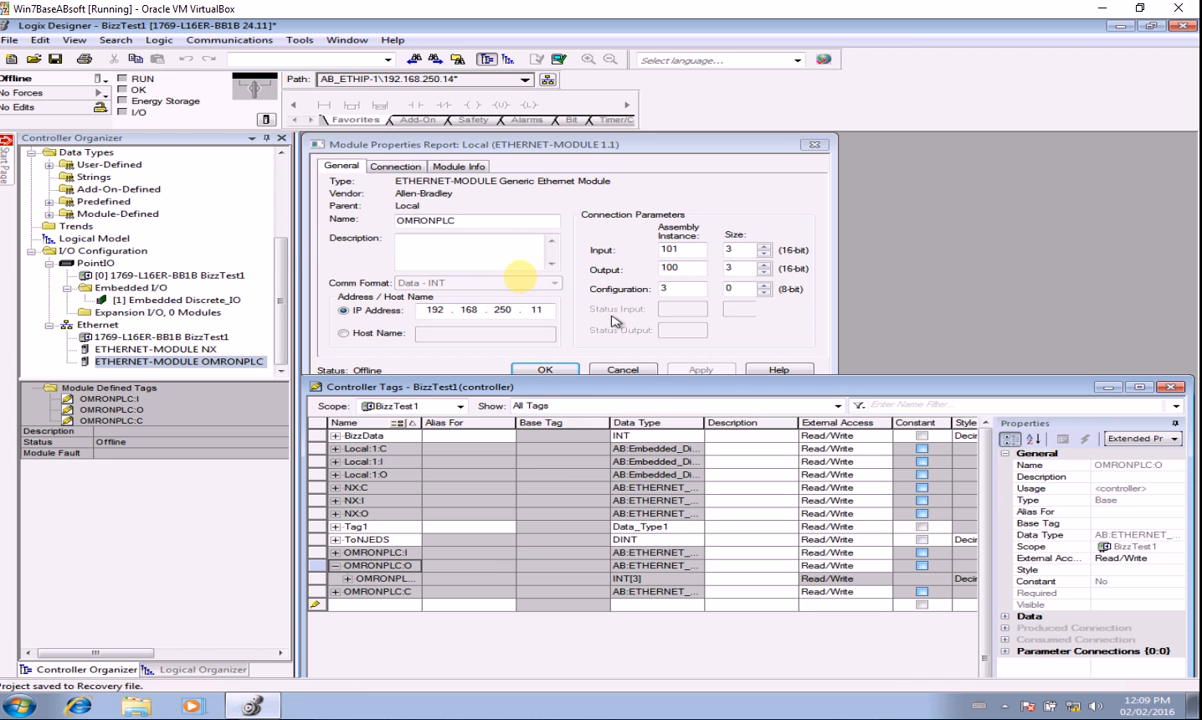
double_click(99, 326)
right_click(99, 326)
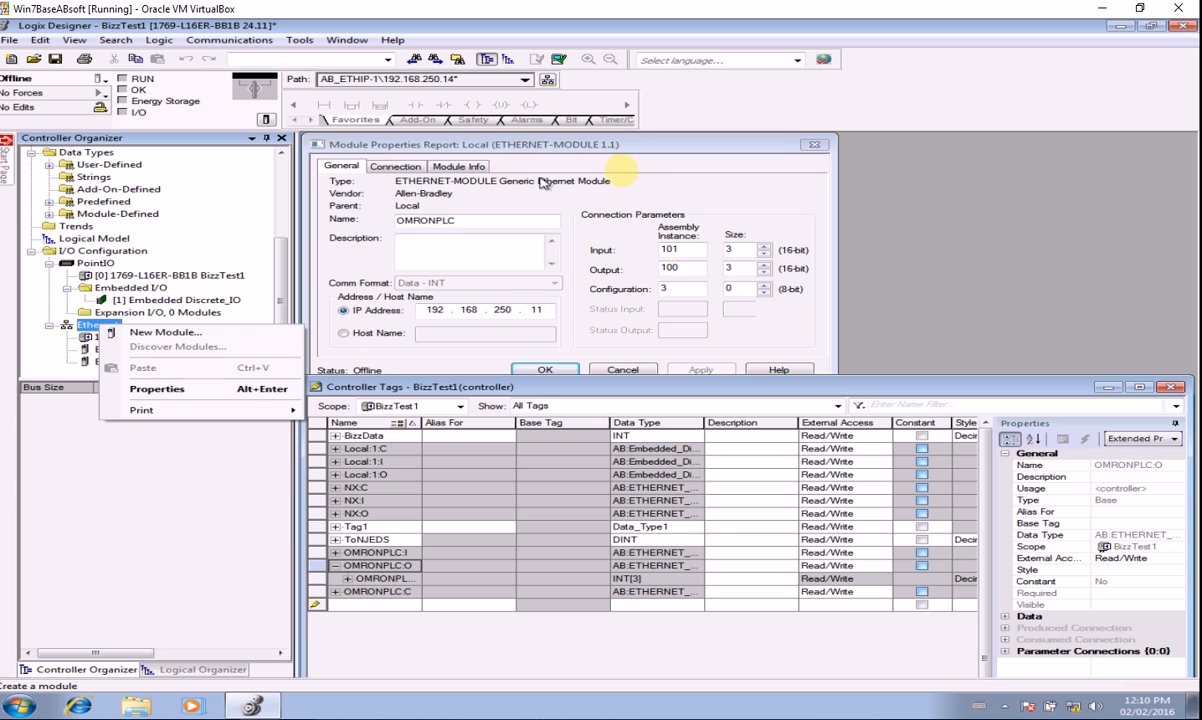
click(645, 165)
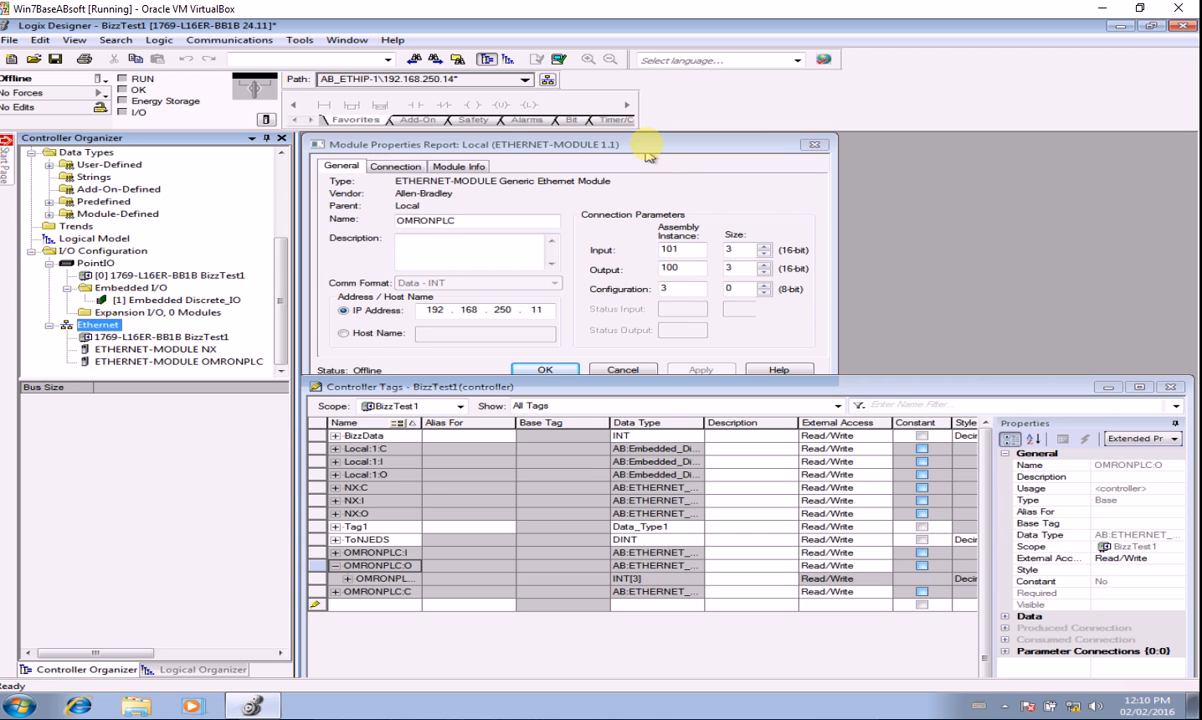
click(650, 147)
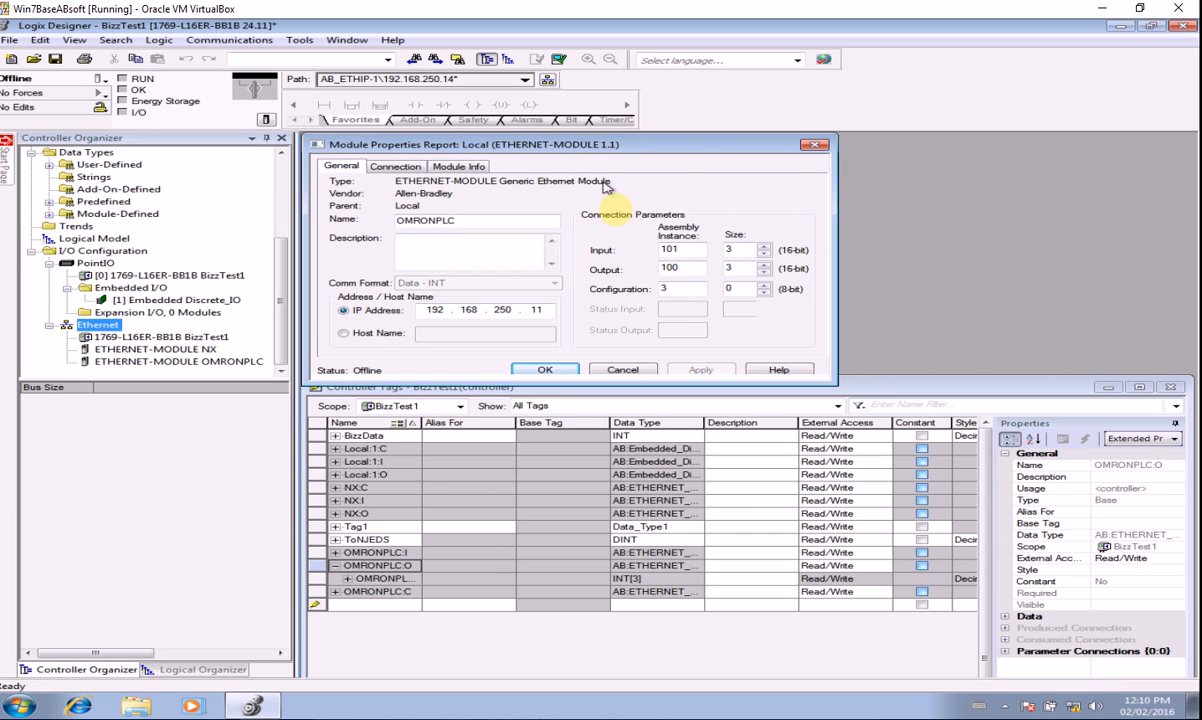
click(435, 311)
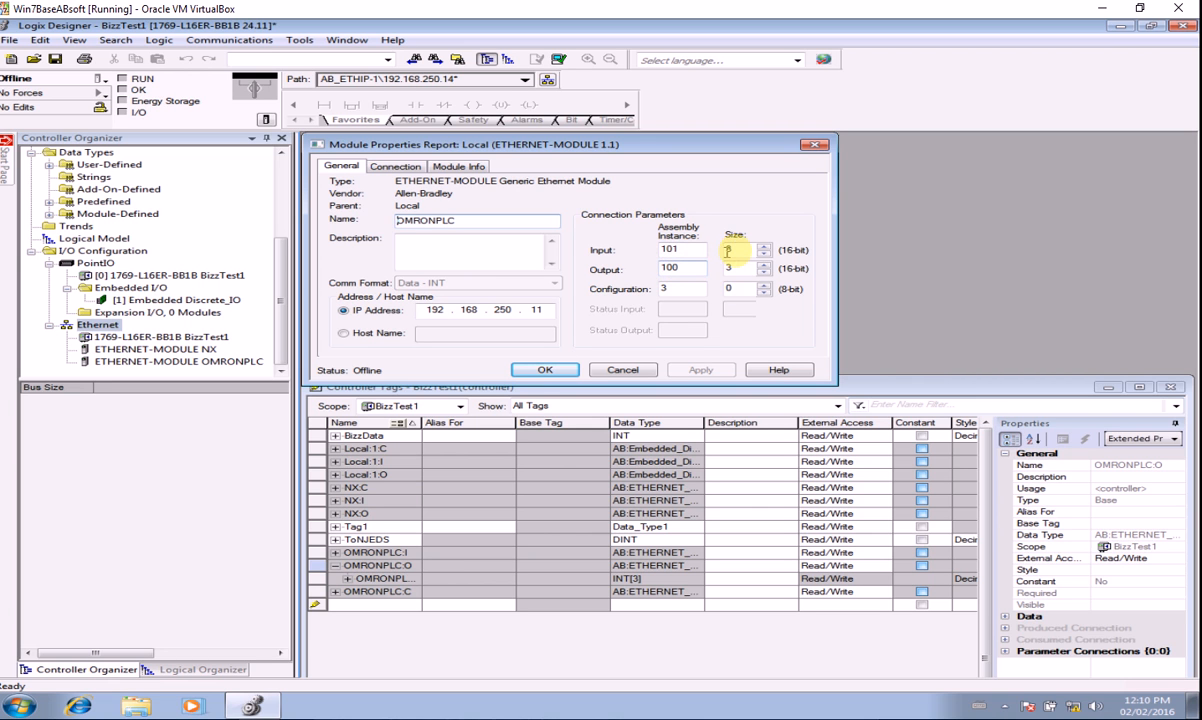
Set the OMRONPLC module's input and output assembly sizes to 10 words each and apply the changes.
drag(738, 250, 706, 262)
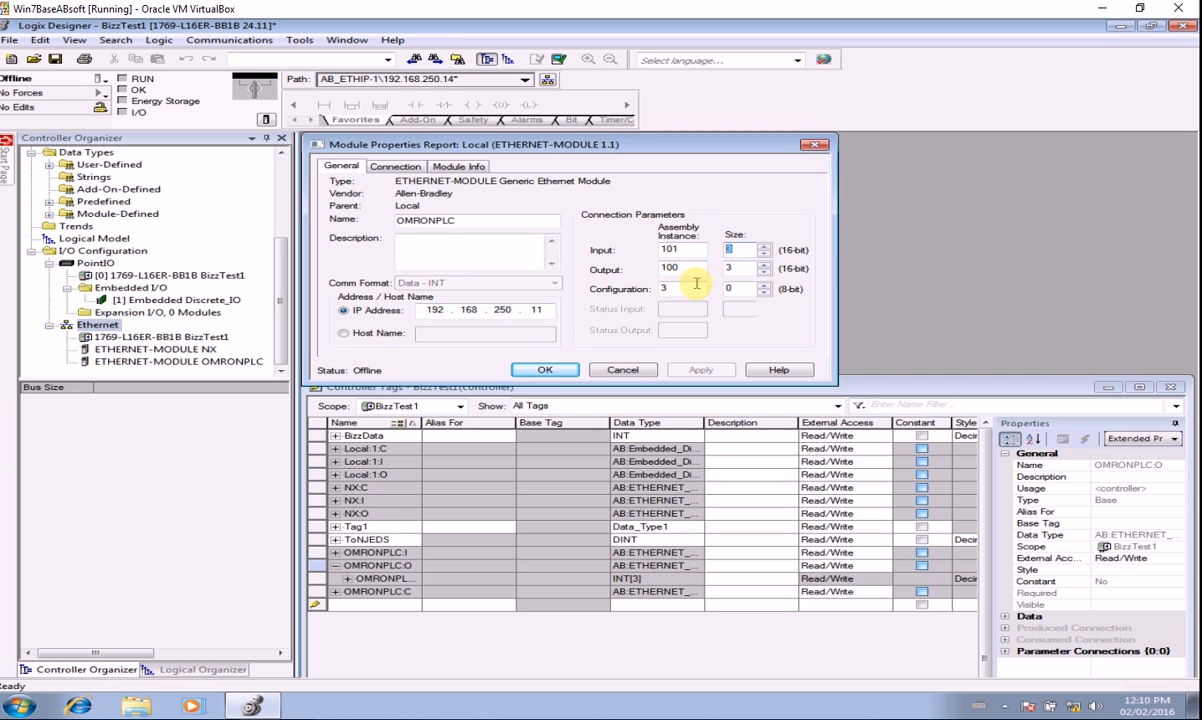
text(10)
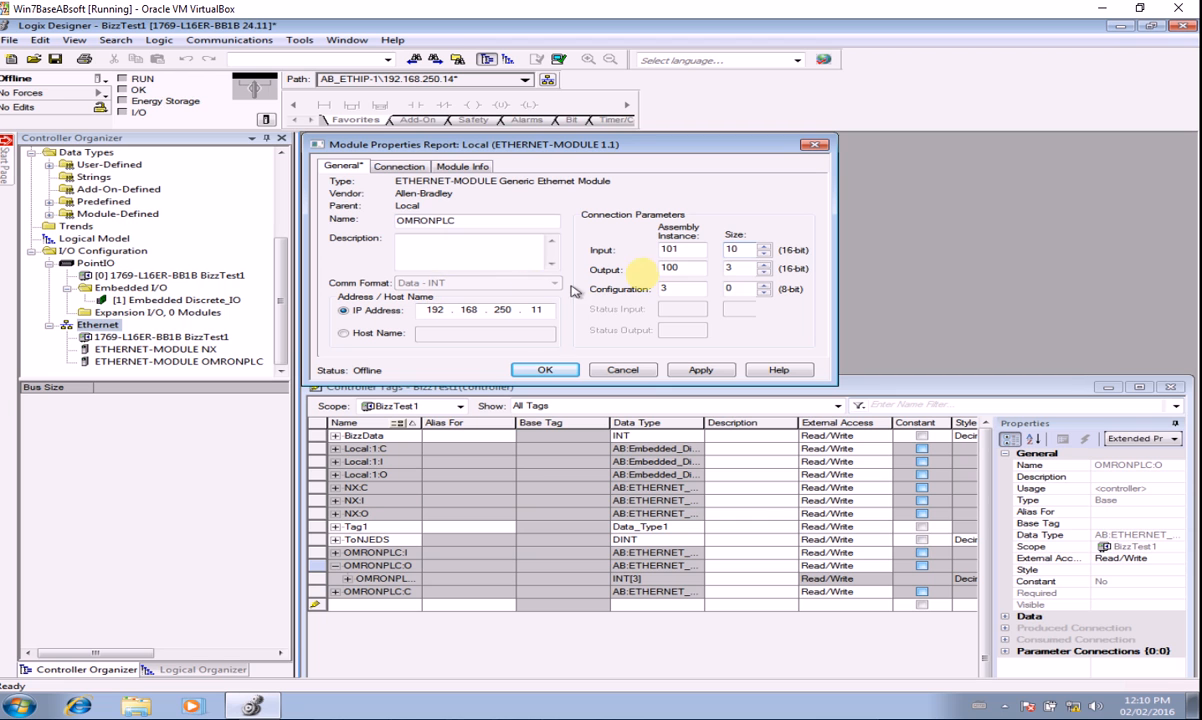
click(742, 268)
key(BackSpace)
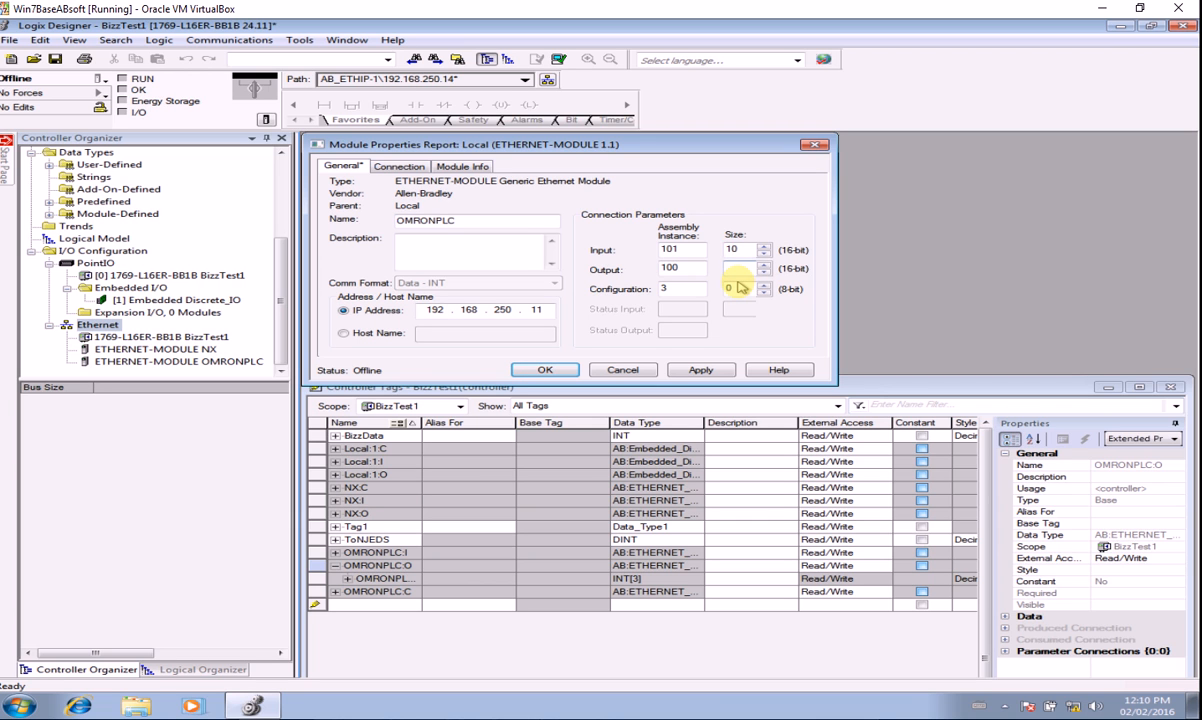
text(10)
click(690, 371)
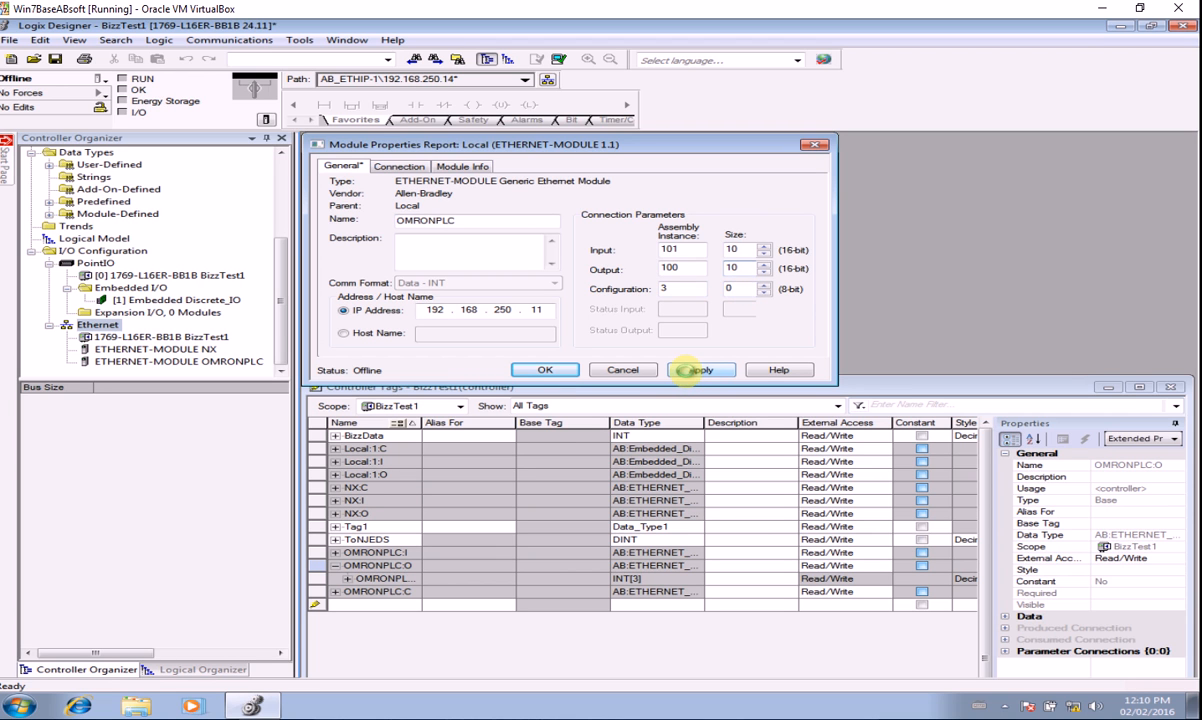